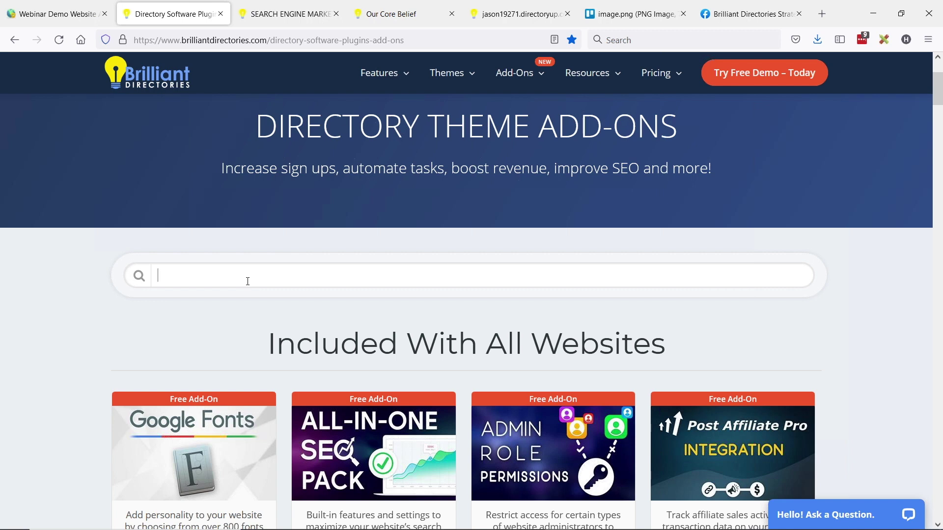
Search the add-ons catalog for "credit" and view the Member Credits System add-on's details.
type("credit")
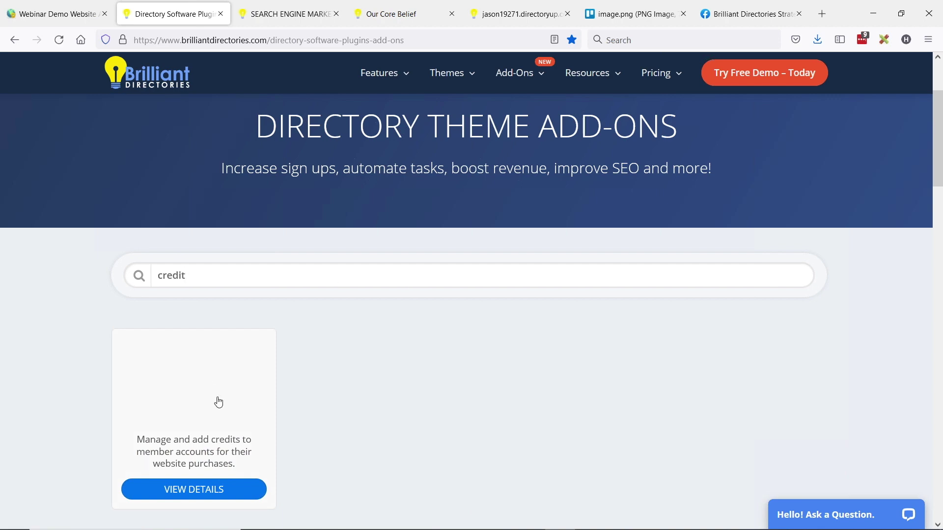
left_click(205, 379)
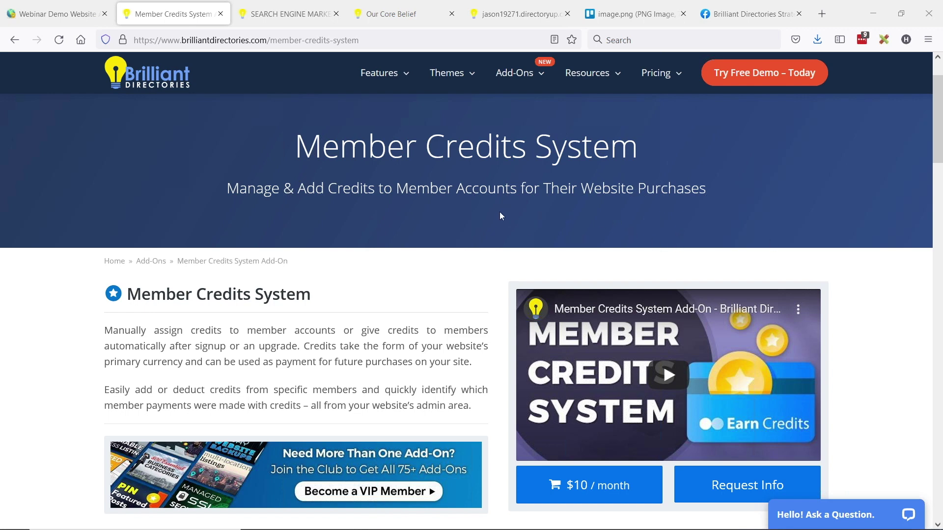
scroll(500, 212, "down", 1)
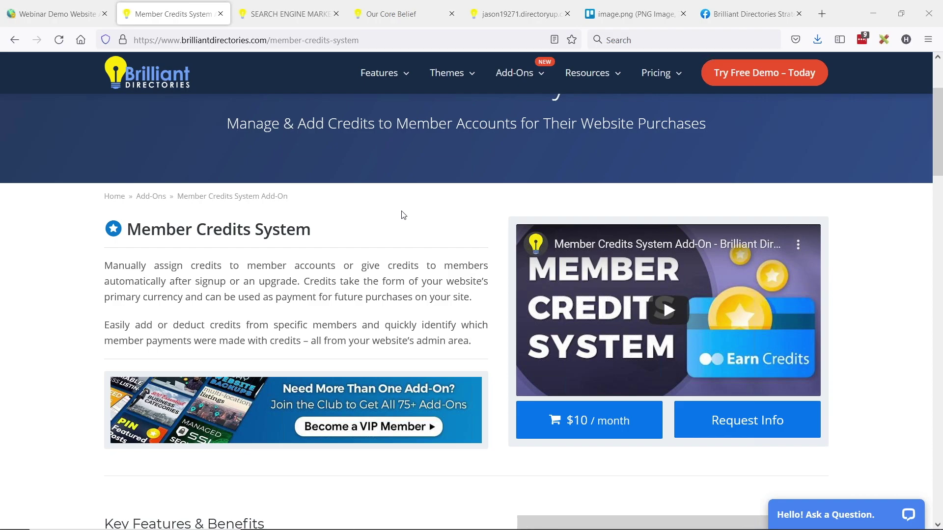
Switch to the presentation and reveal the webhooks item on the BD Lab Updates slide.
key("alt+Tab")
left_click(414, 166)
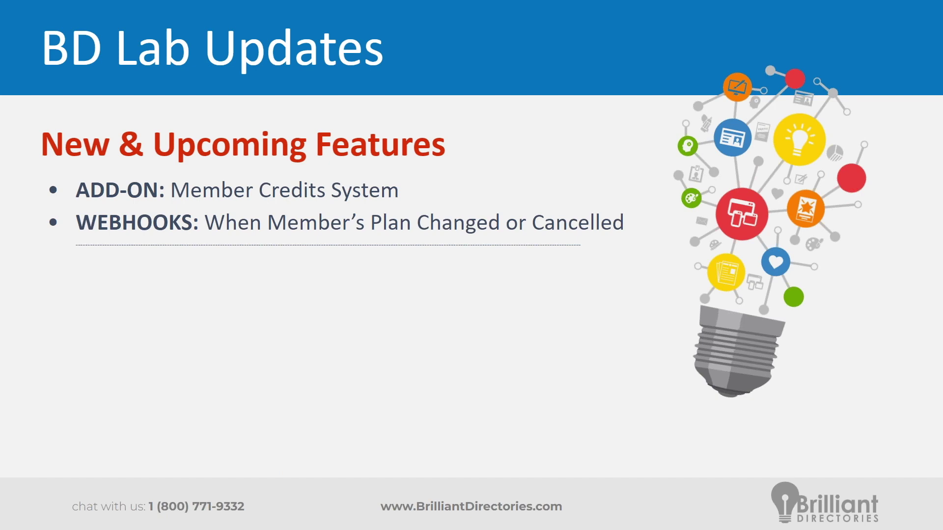
Switch back to the browser and open the Webhooks settings from the Webinar Demo Website's Developer Hub.
key("alt+Tab")
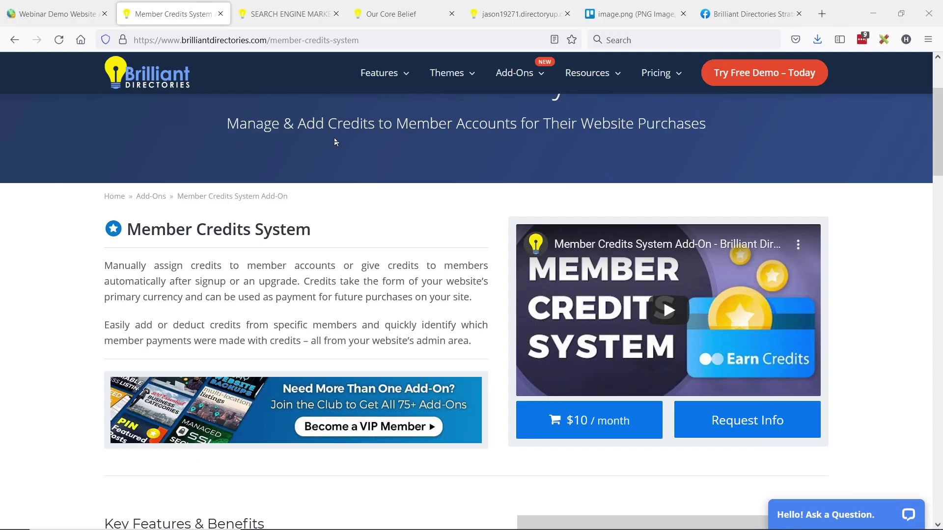
left_click(57, 18)
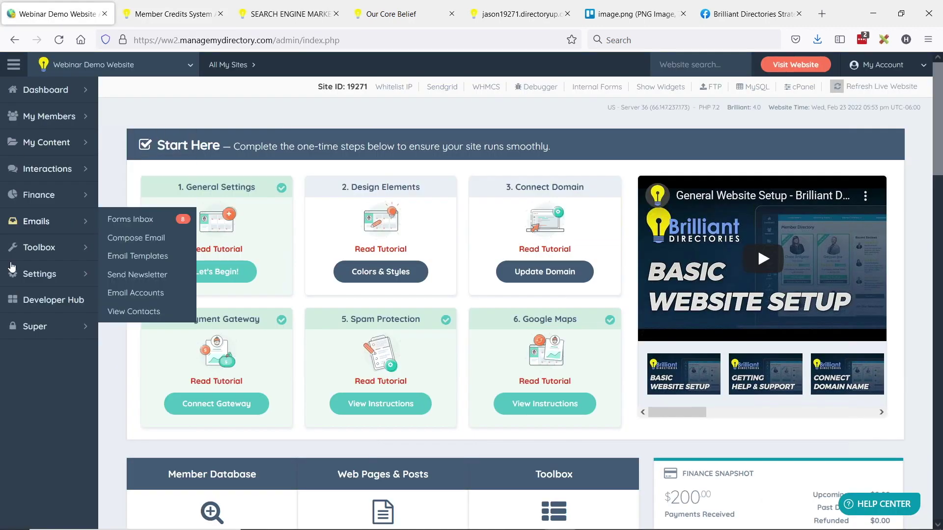
left_click(55, 302)
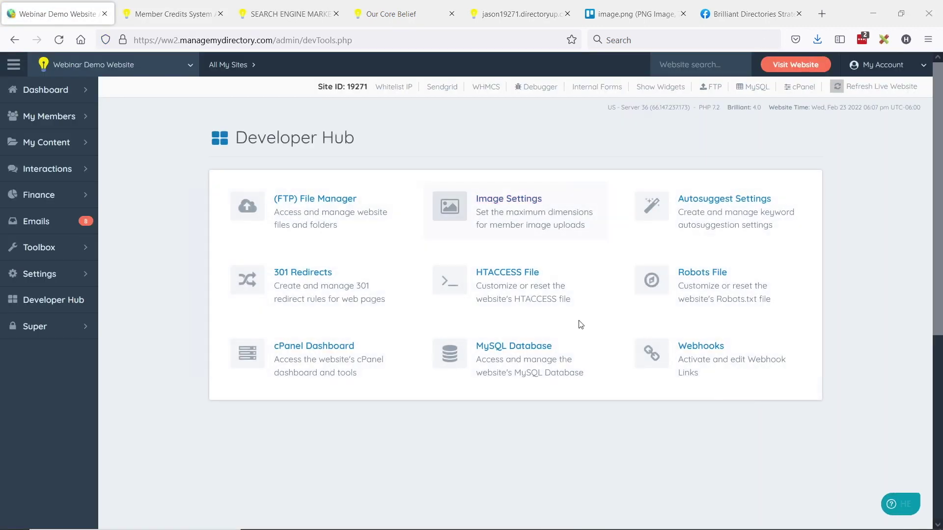
left_click(692, 335)
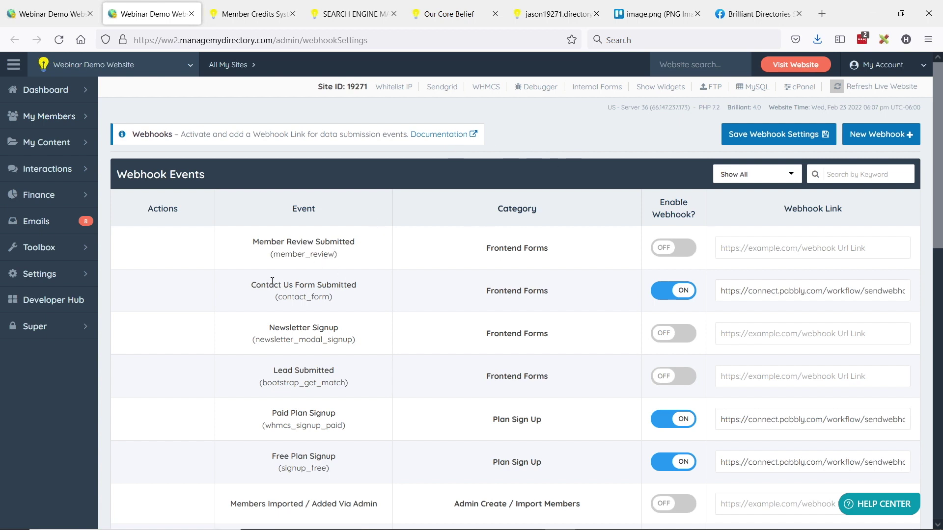
Examine the webhook events, highlighting the Member Plan Changed and Member Plan Cancelled entries.
left_click_drag(267, 285, 334, 285)
left_click_drag(271, 242, 347, 244)
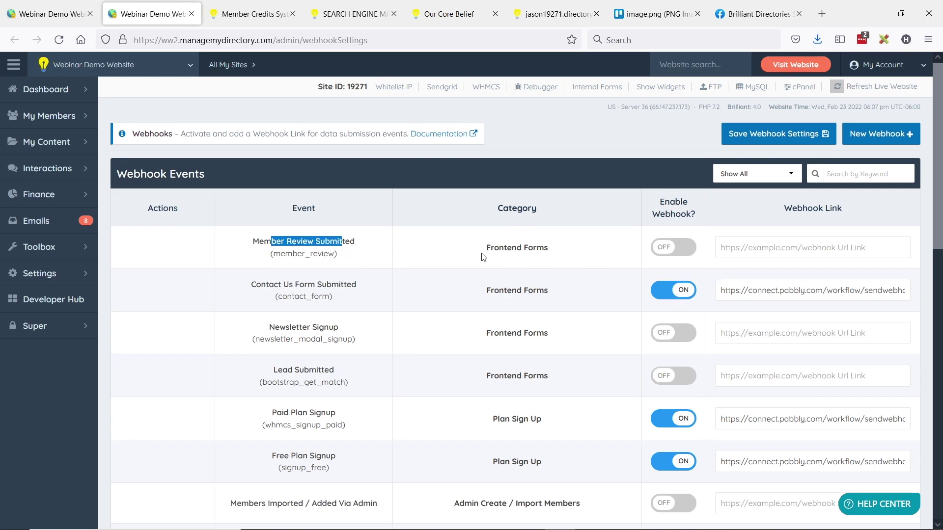
scroll(491, 254, "down", 4)
scroll(502, 256, "down", 6)
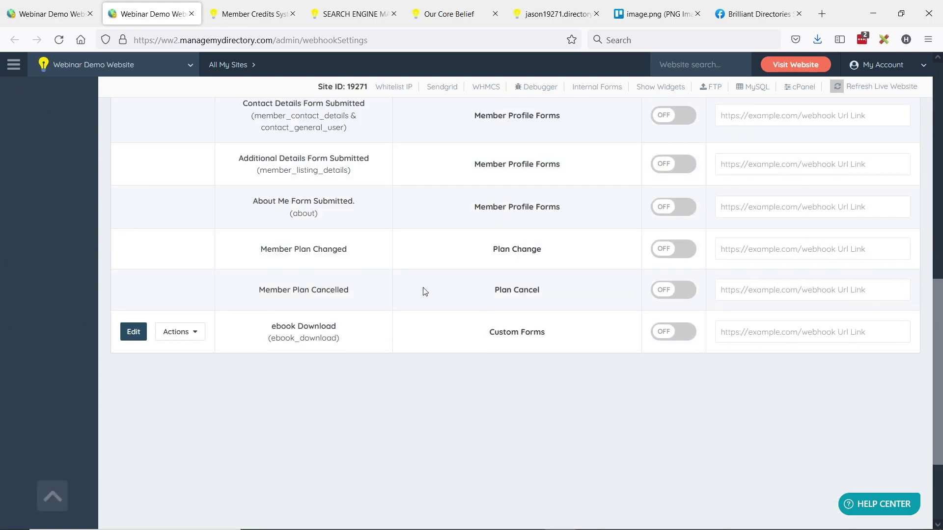
left_click_drag(261, 251, 351, 254)
left_click_drag(259, 291, 356, 292)
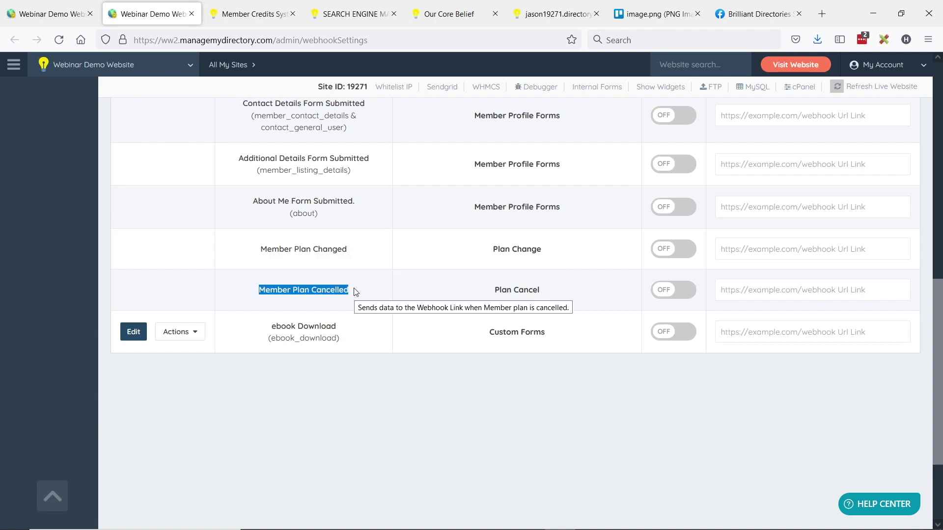
Enable the Member Plan Changed and Member Plan Cancelled webhooks, and turn both off again.
left_click(673, 251)
left_click(680, 290)
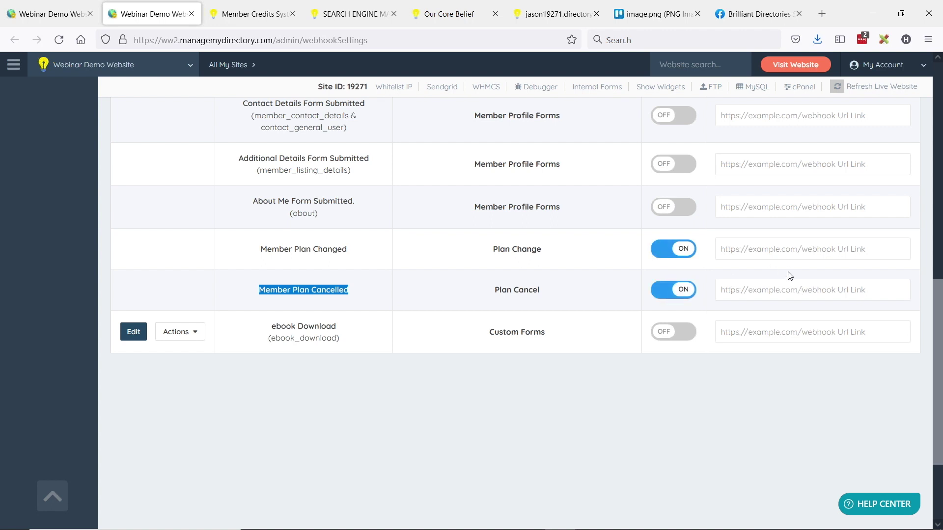
left_click(691, 252)
left_click(685, 292)
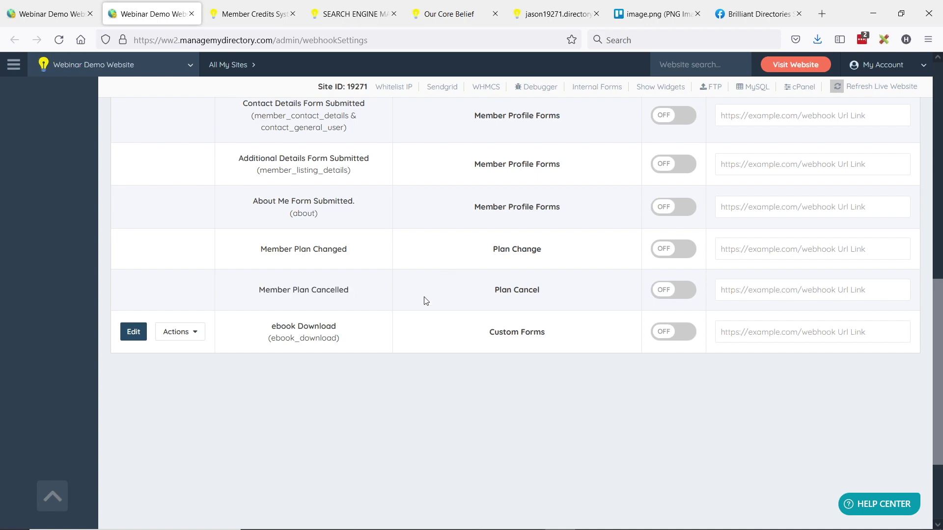
Open the member search in the admin area and log in to the Takeaways Bolton member's dashboard.
scroll(377, 310, "up", 15)
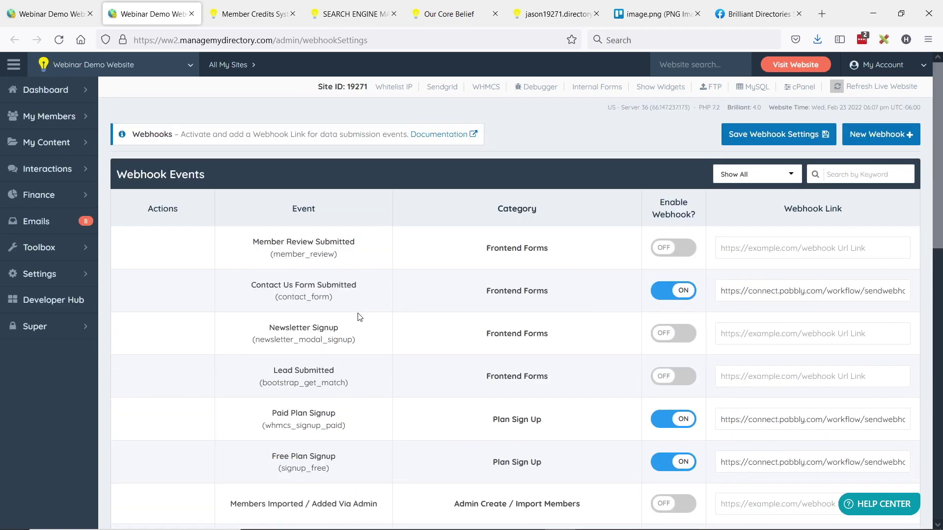
mouse_move(88, 118)
left_click(131, 117)
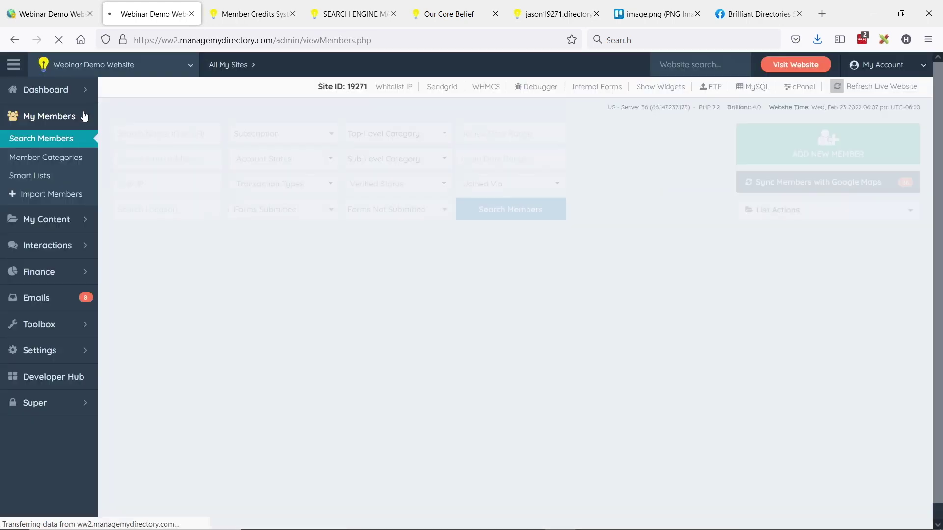
left_click(637, 352)
left_click(612, 388)
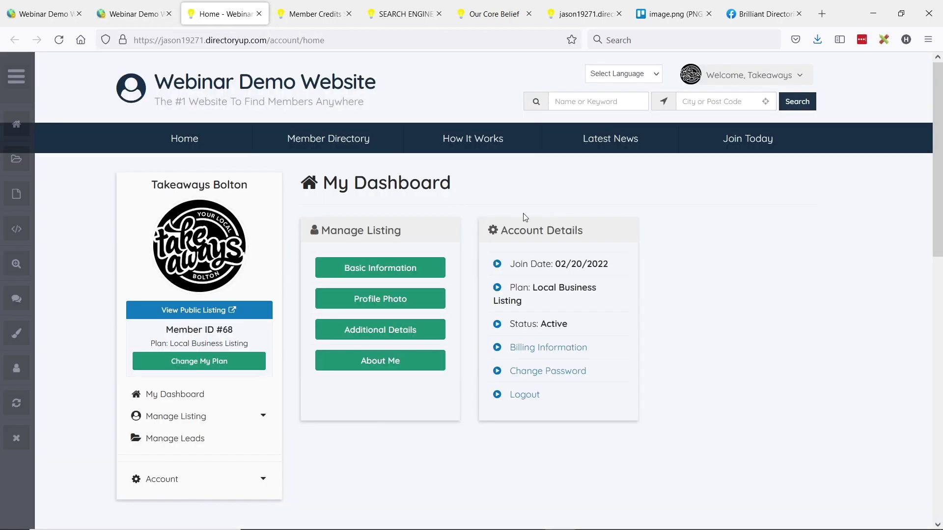
Open the member's plan upgrade page in a separate tab and select Membership Plan 1.
middle_click(199, 369)
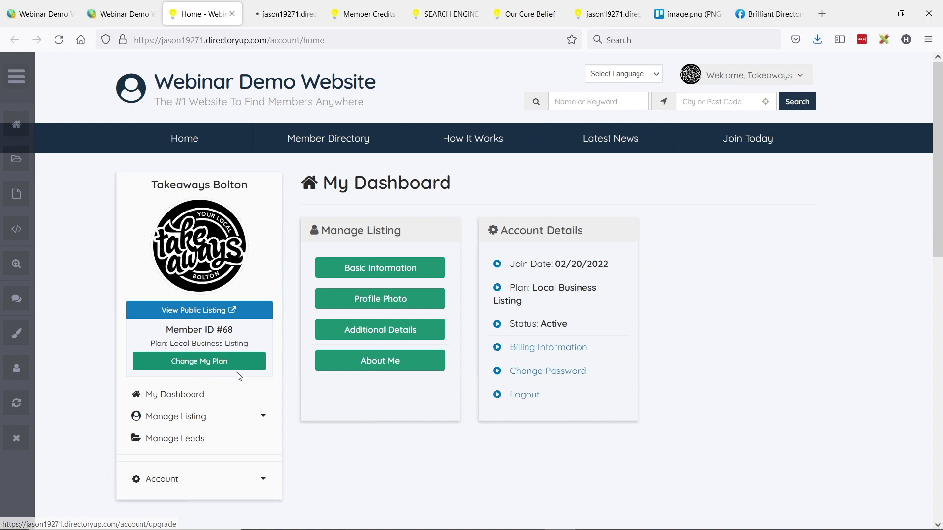
key("ctrl+Tab")
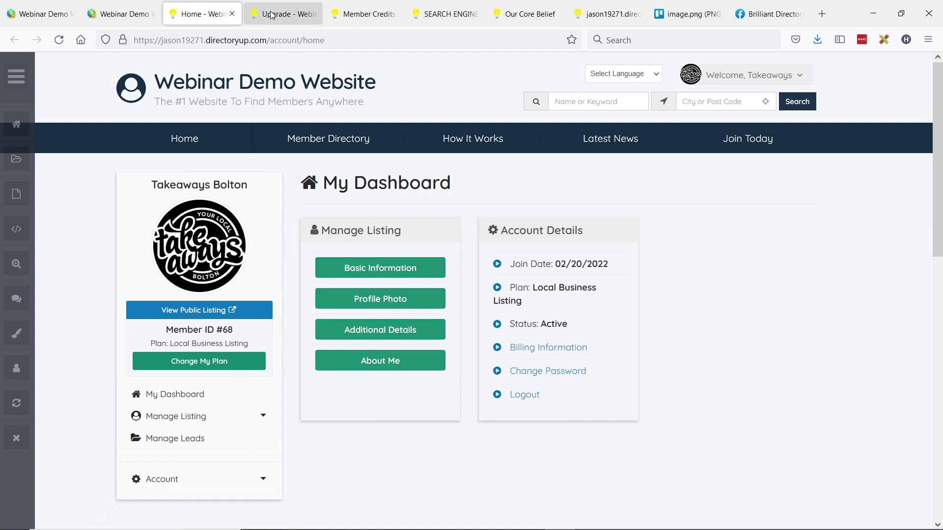
left_click(378, 242)
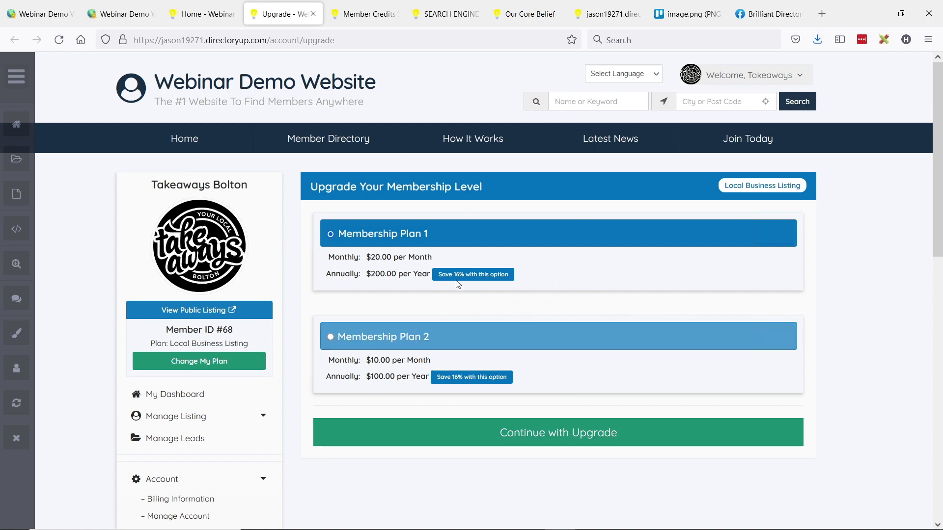
Open the member's Manage Account page and bring up the confirmation for closing the account.
scroll(474, 283, "down", 3)
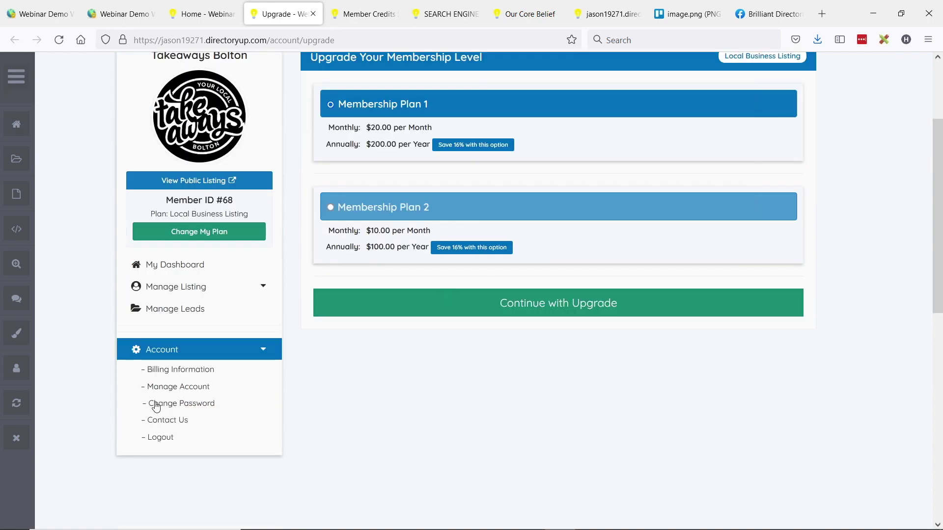
left_click(179, 393)
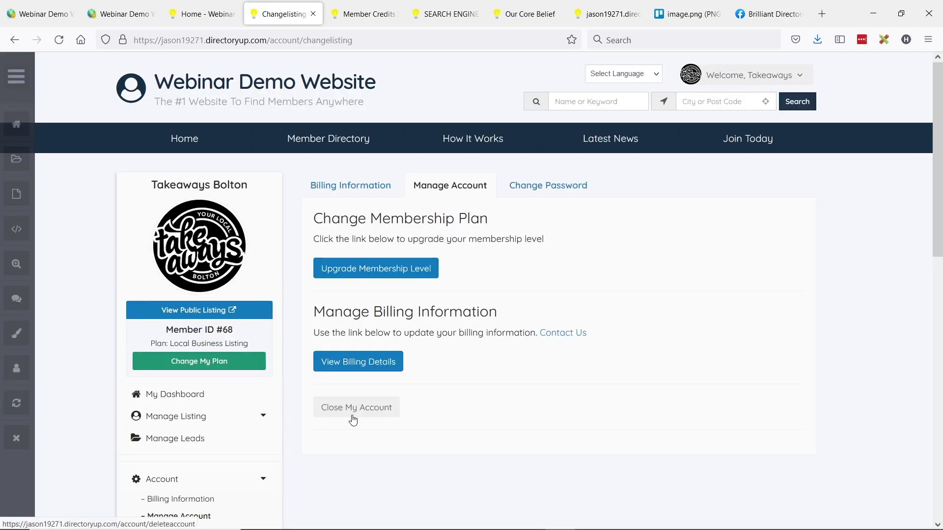
left_click(357, 417)
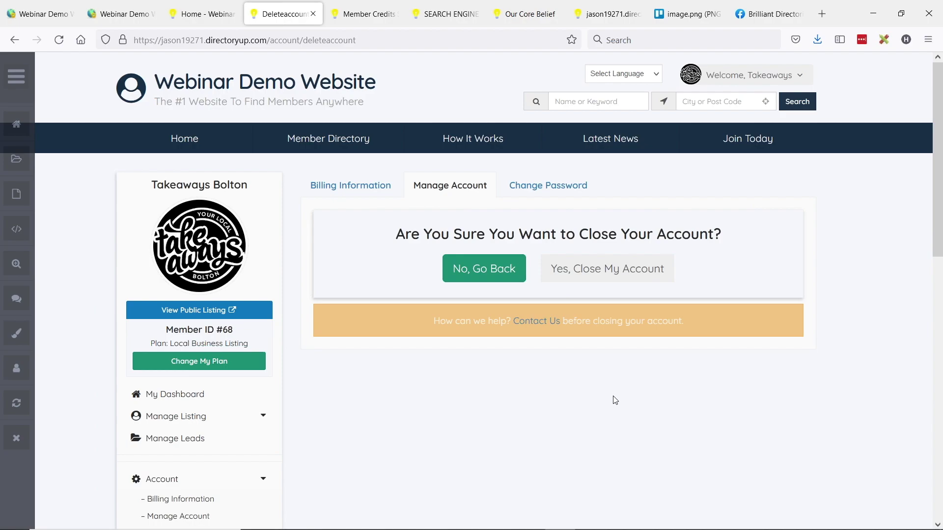
Switch to the presentation and reveal the forms item on alternate field labels.
key("alt+Tab")
left_click(470, 222)
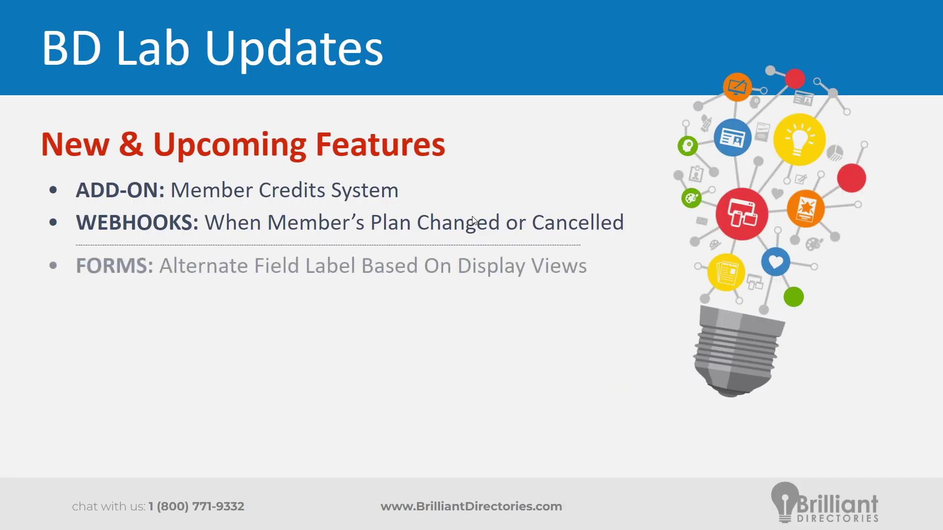
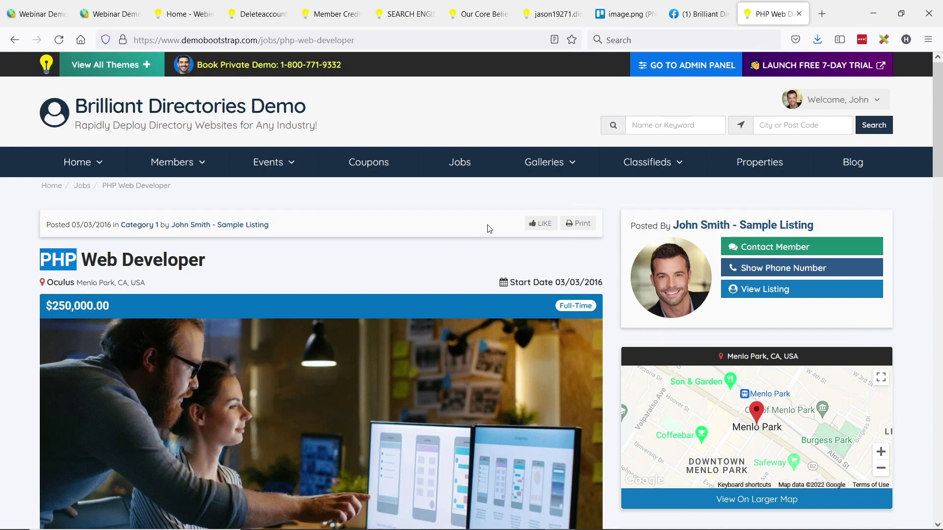
In Notepad, write the note "--- With profile analytics, show "Viewed 25 Times" in post header... display in post Settings".
key("alt+Tab")
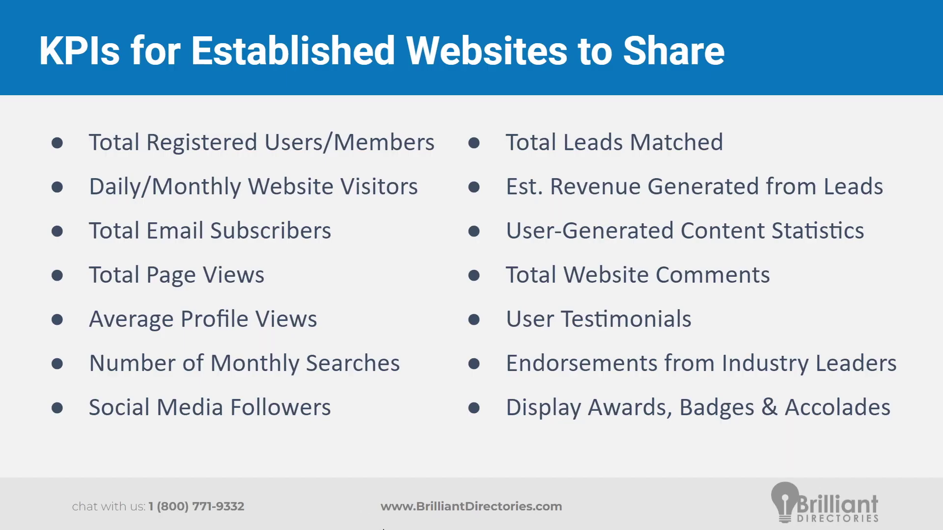
key("alt+Tab")
left_click(440, 516)
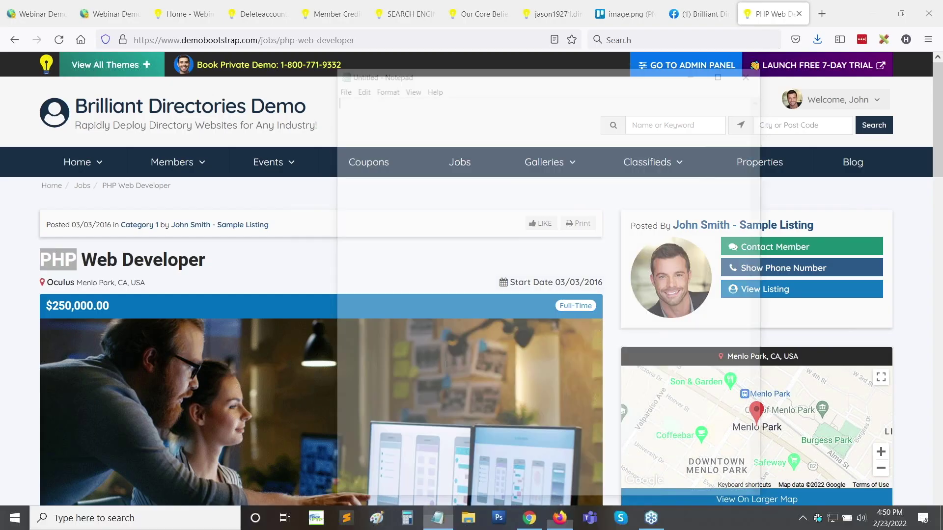
type("--- With profile analytics, show \"Viewed 25 TImes\"")
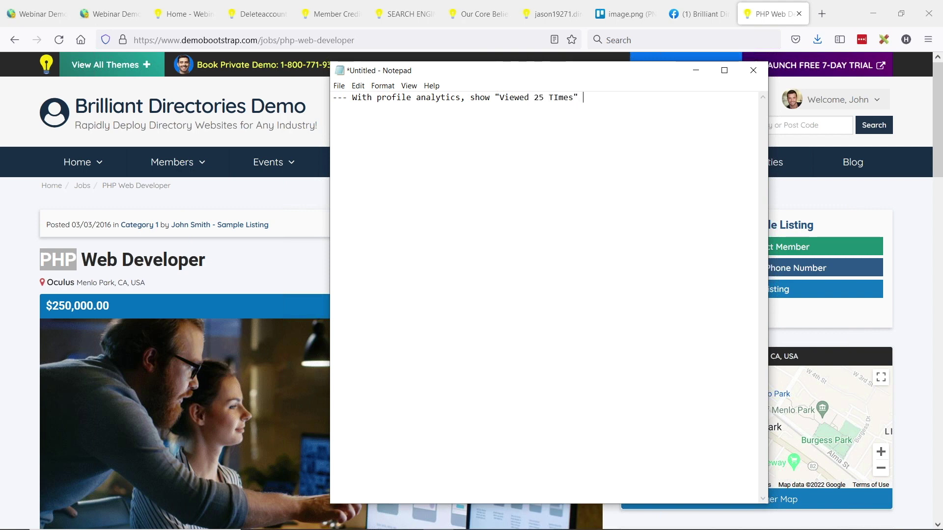
left_click_drag(551, 98, 557, 98)
type("i")
left_click(614, 127)
type("in po")
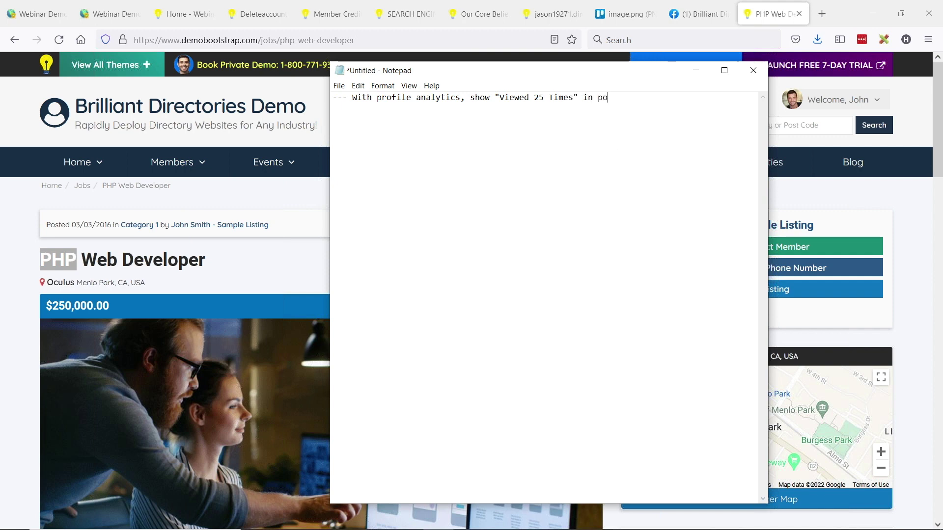
type("st header... display in post Settings.... set")
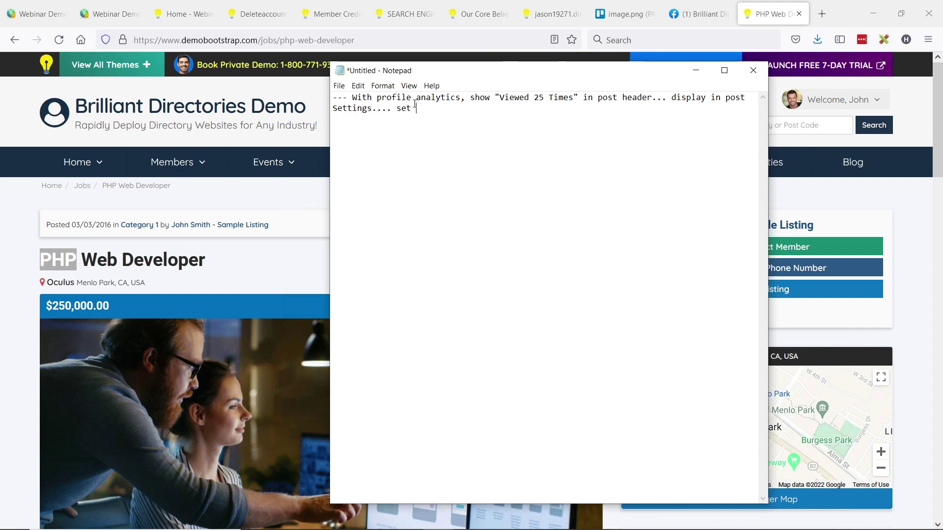
Replace the note's ending after "Settings" with "as option to display.... min. views to display view count (advanced setting)".
left_click_drag(372, 108, 459, 106)
type("as option to displayt")
key("BackSpace")
type(".... min")
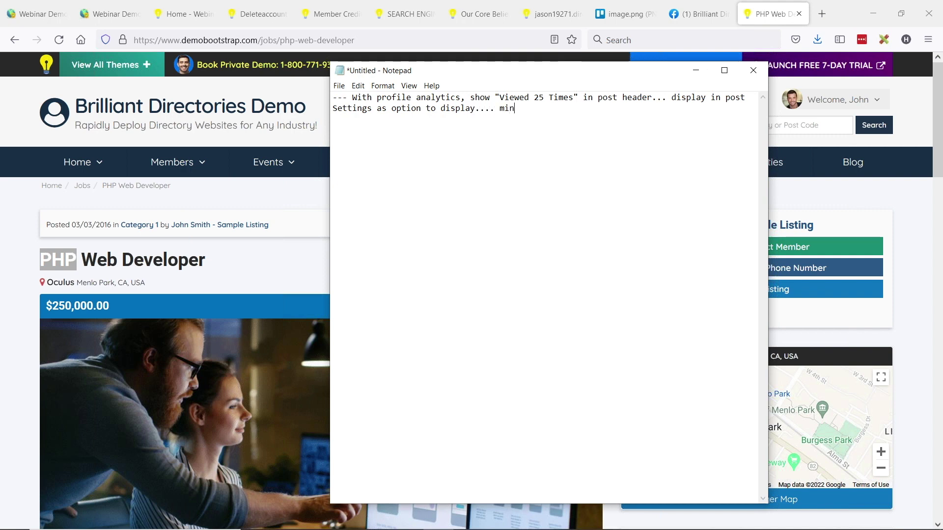
type(" views to display view count")
left_click(514, 109)
type(".")
left_click(686, 141)
type("(advanv")
key("BackSpace")
type("ced setting)")
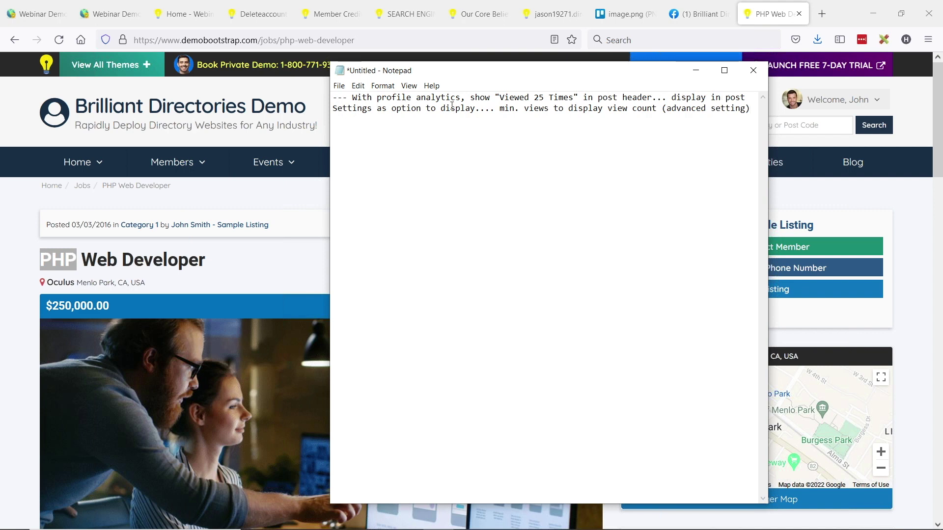
Insert "(per post setting)" after "as option to display" and add blank lines below the note.
left_click(475, 108)
type("(post setting)")
left_click(485, 108)
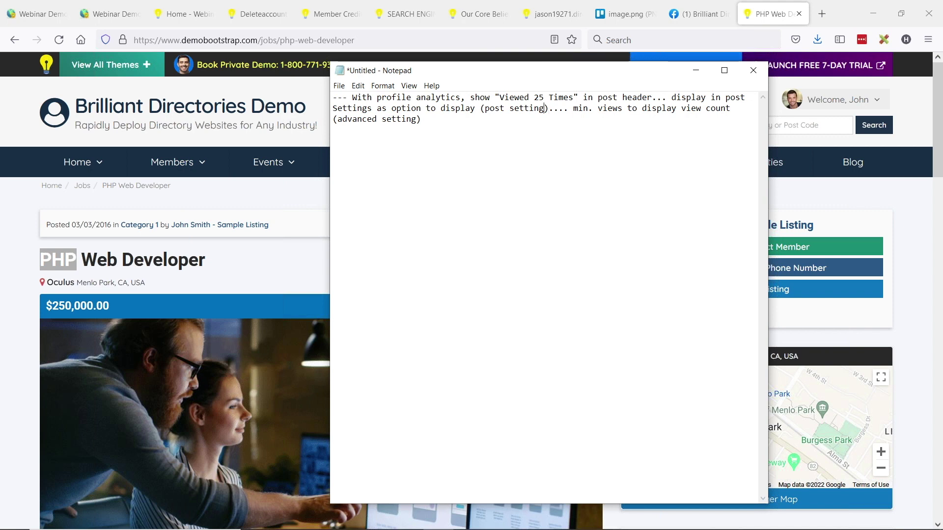
type("per")
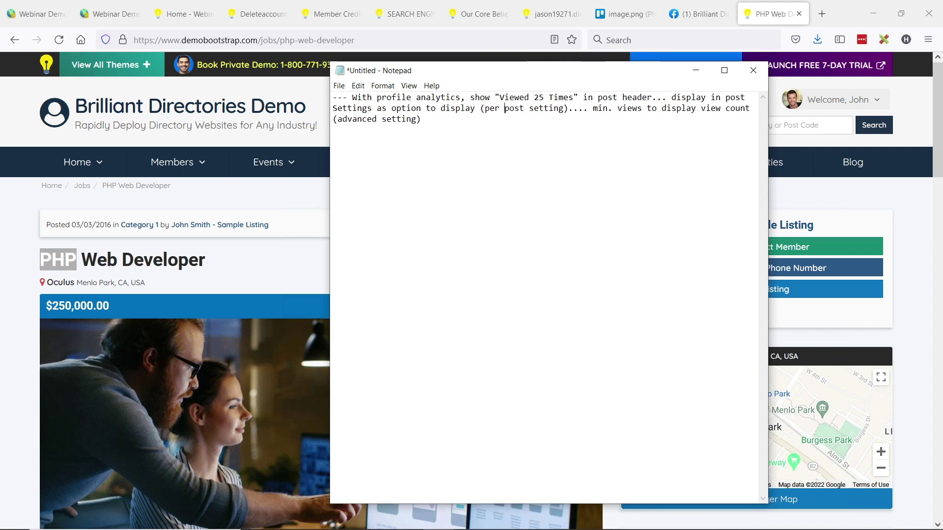
left_click(593, 131)
key("Return")
key("Return")
Return to the browser, view the Upcoming Events page and go back to the PHP Web Developer job post.
left_click(260, 191)
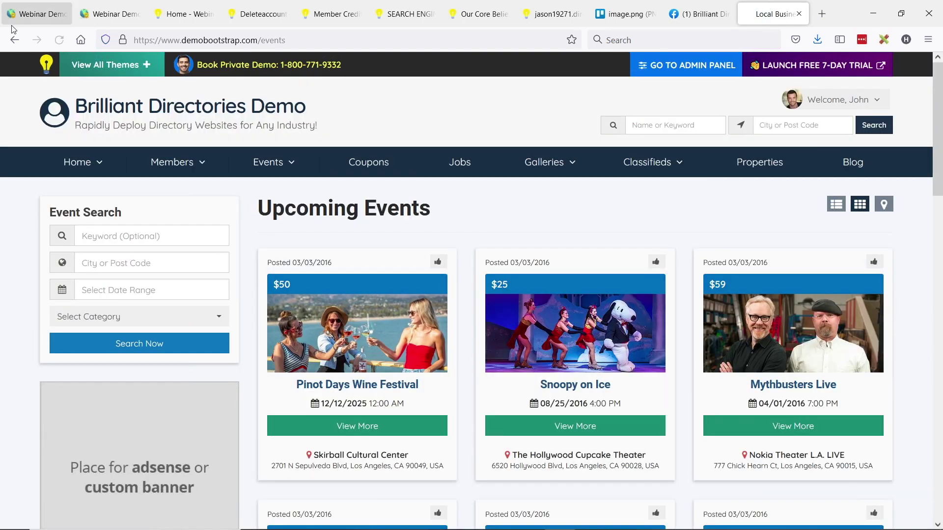
key("alt+Left")
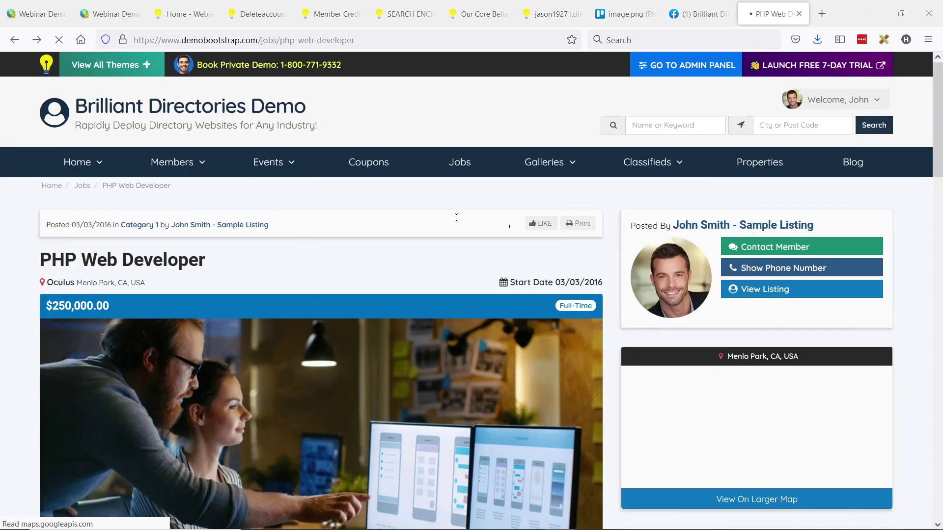
Switch to Notepad to check the view count note, and return to the PHP Web Developer job post.
key("alt+Tab")
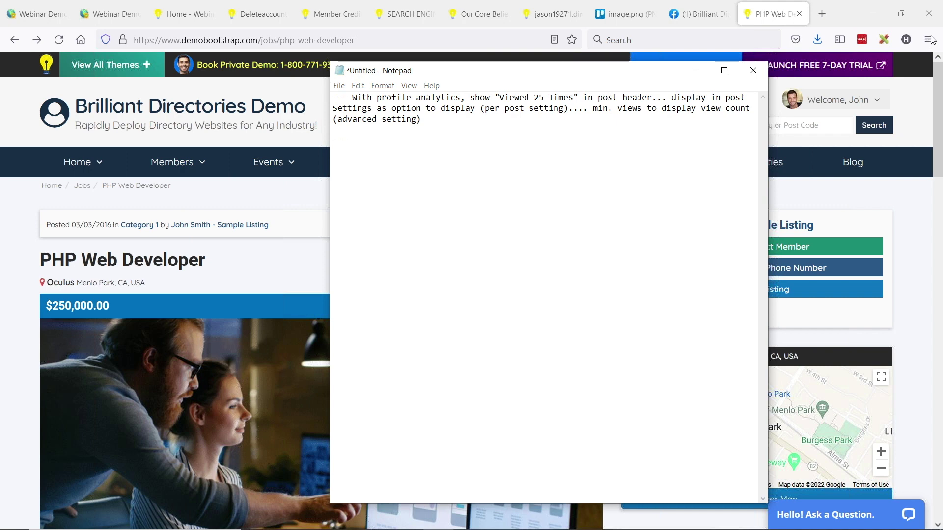
left_click(892, 159)
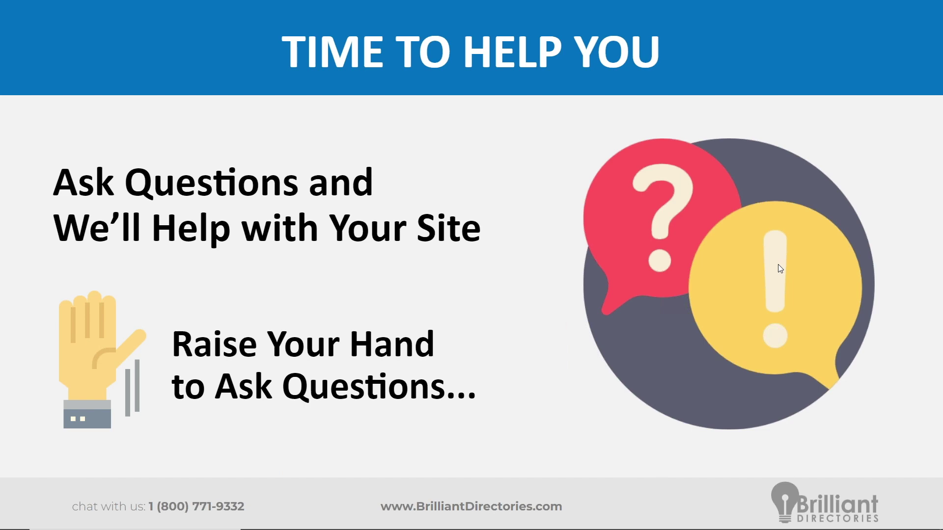
Switch to the Demo Days admin in the browser and open the Event Promoters Pro Pages membership plan for editing.
key("alt+Tab")
scroll(295, 214, "up", 2)
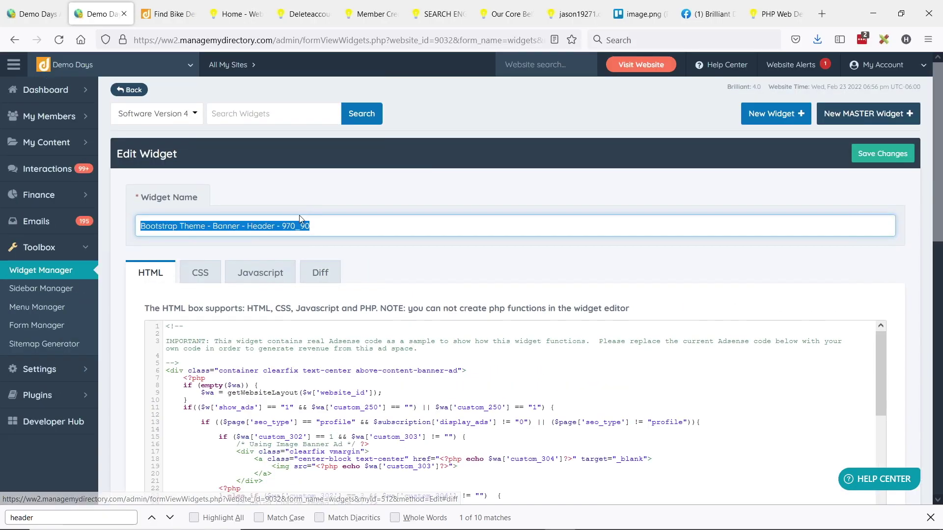
mouse_move(74, 195)
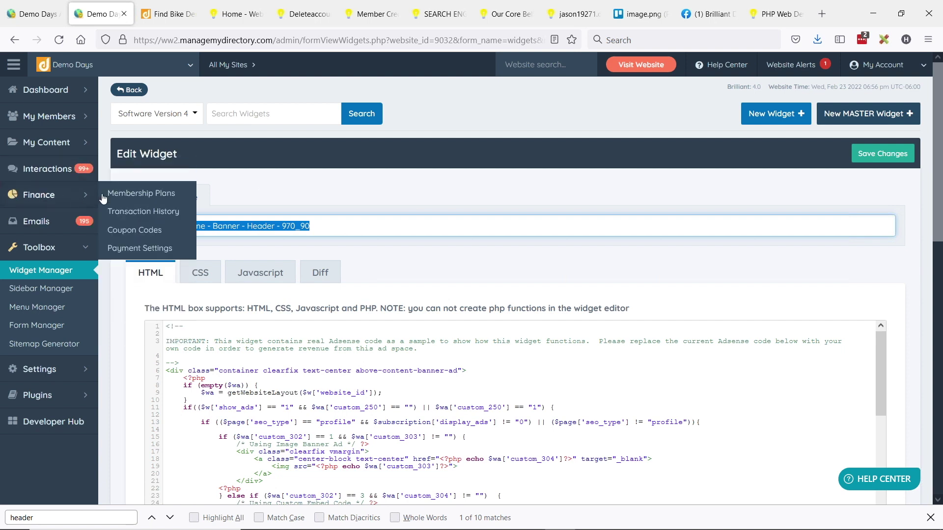
left_click(144, 196)
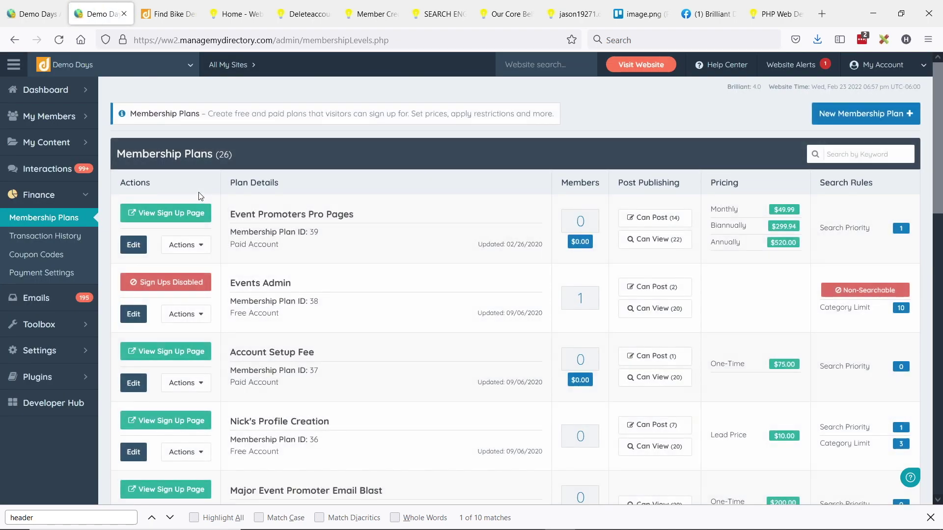
left_click(134, 247)
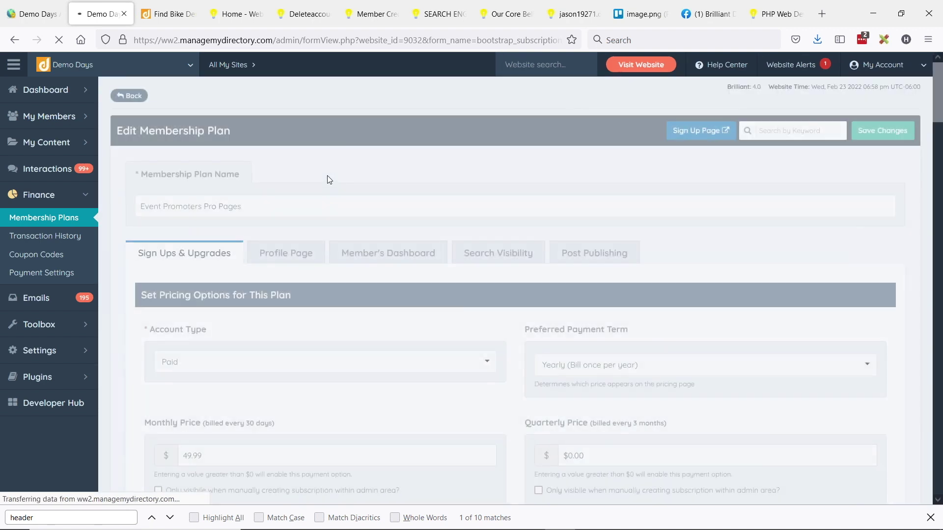
Examine the plan's Sign Up Email Sent setting under Sign Up Settings and return to the presentation slide.
scroll(301, 217, "down", 10)
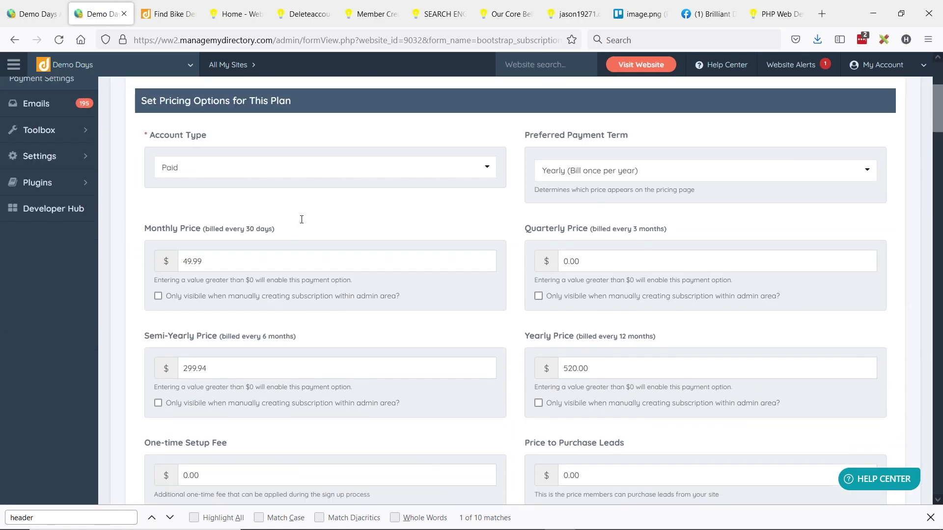
scroll(328, 222, "down", 2)
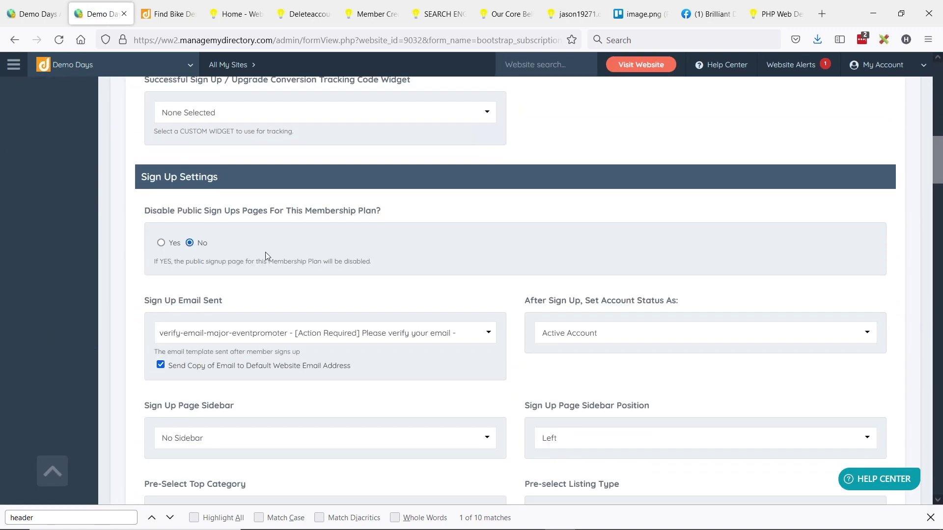
left_click_drag(146, 300, 232, 302)
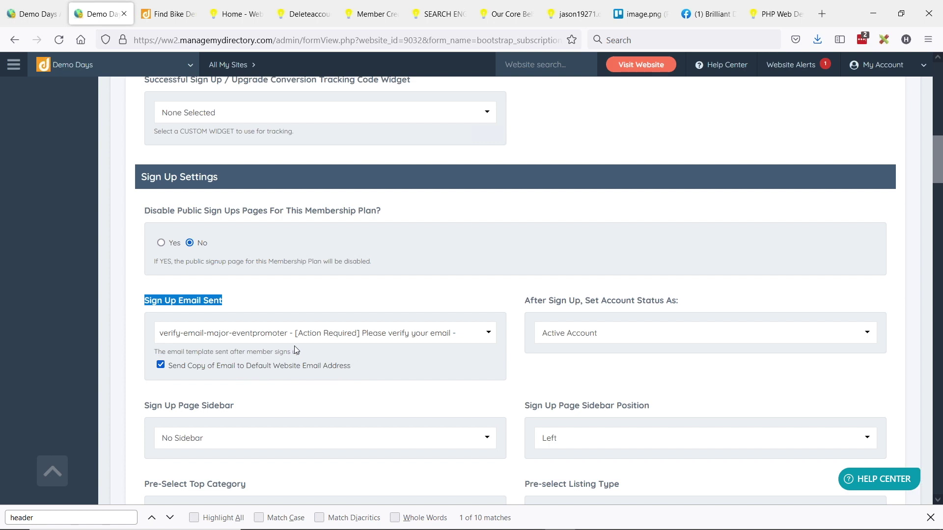
left_click(302, 286)
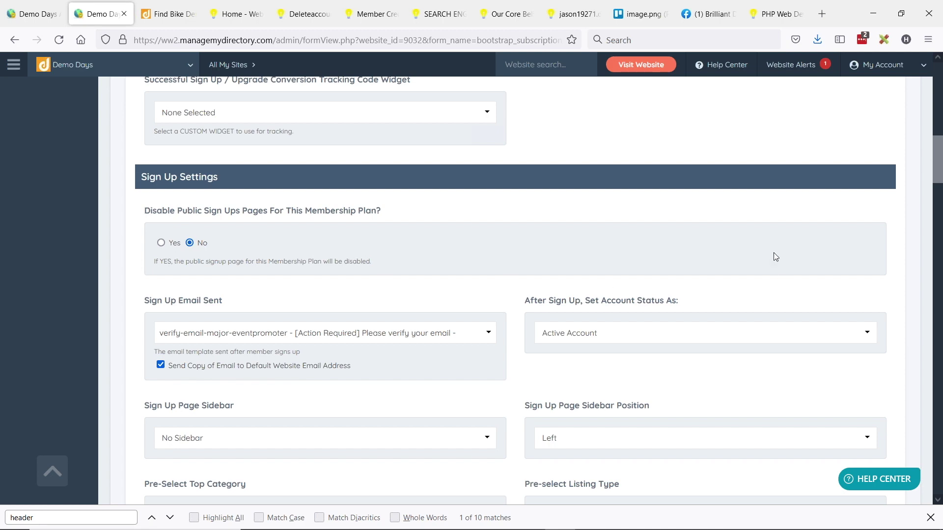
key("alt+Tab")
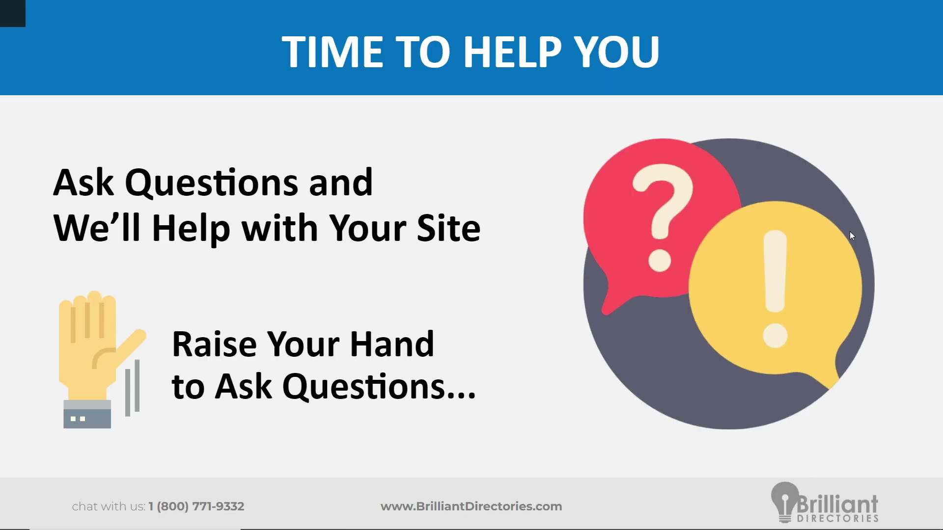
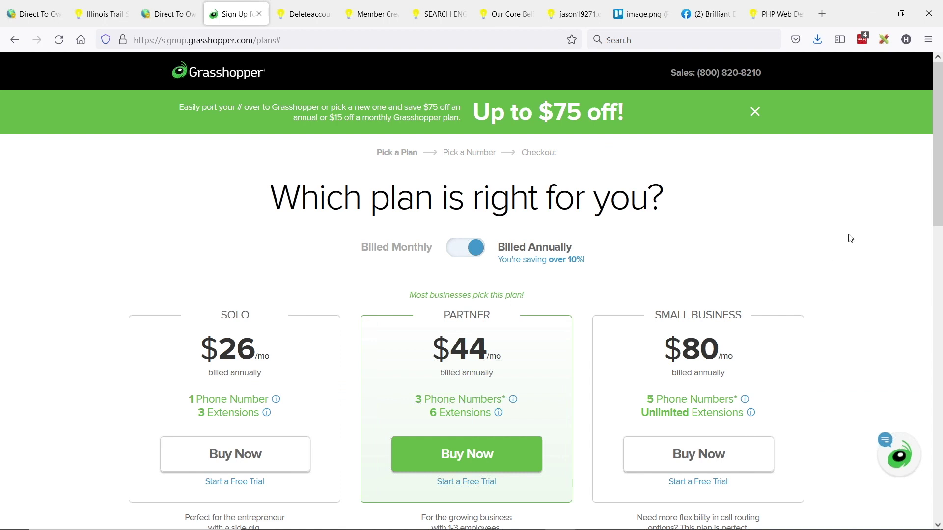
Close the promotional banner on the Grasshopper plans page and view the account closing page and the contact details form builder.
left_click(755, 112)
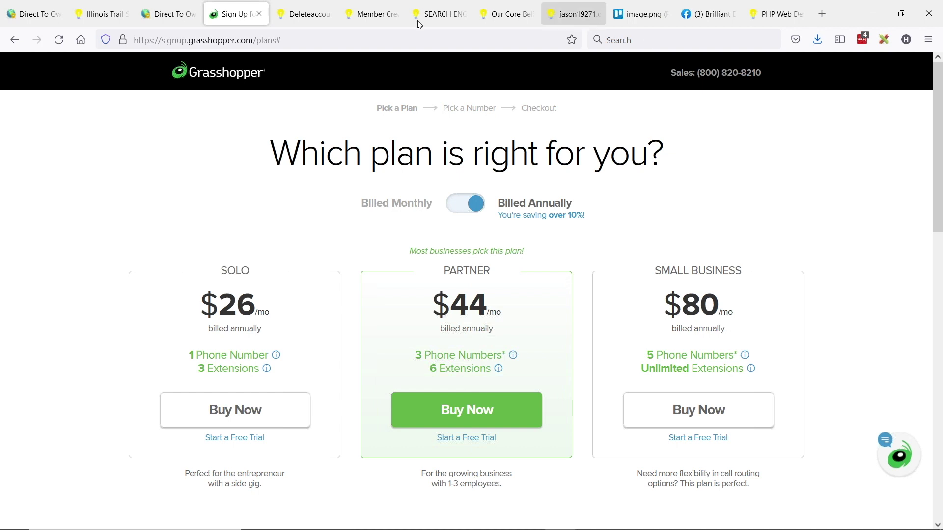
left_click(317, 12)
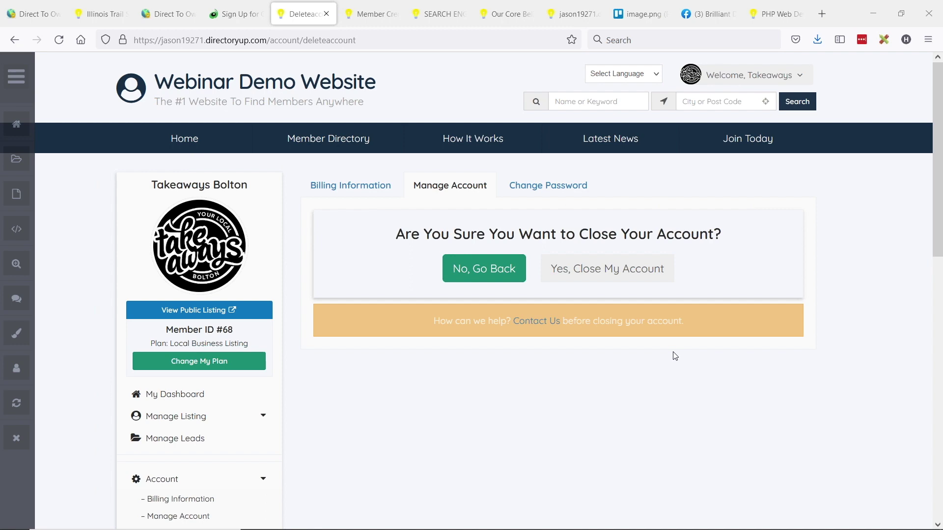
left_click(167, 14)
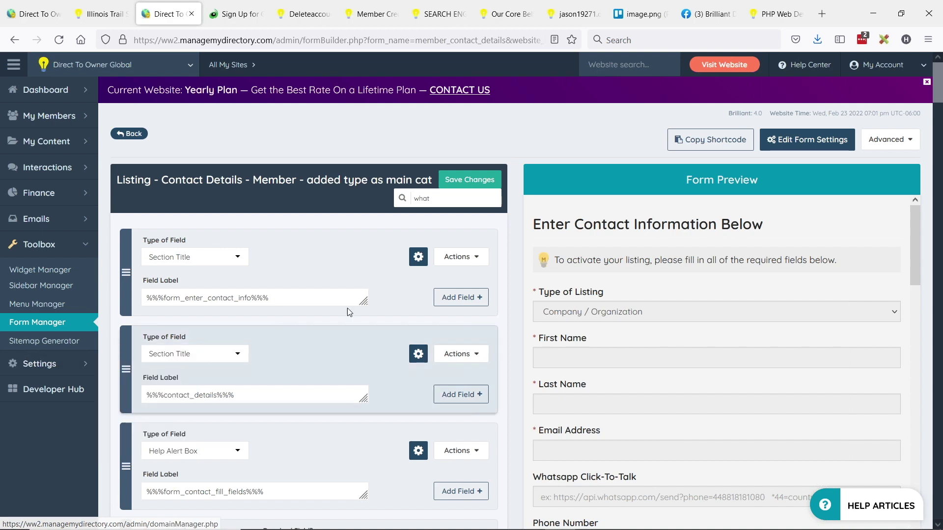
Load demobootstrap.com in place of the Member Credits System page and view the demo homepage down to its footer.
left_click(372, 14)
left_click(383, 42)
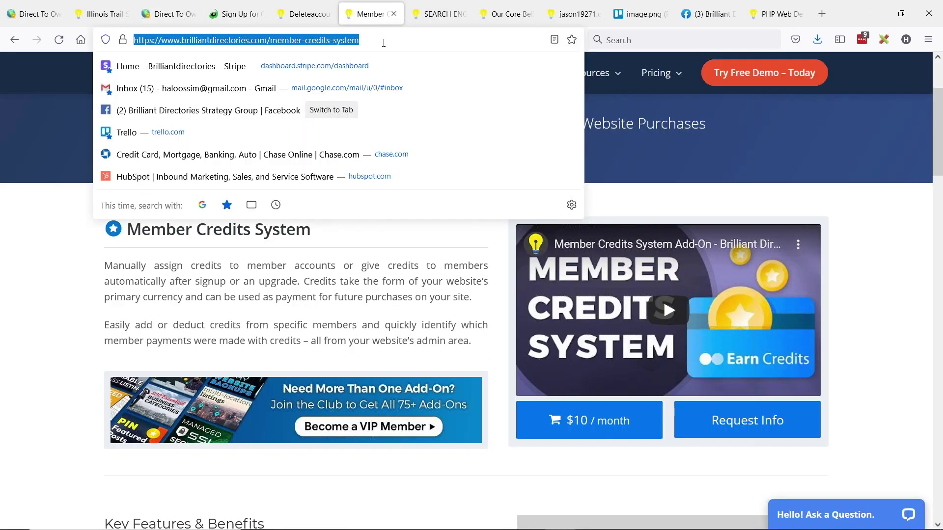
type("demob")
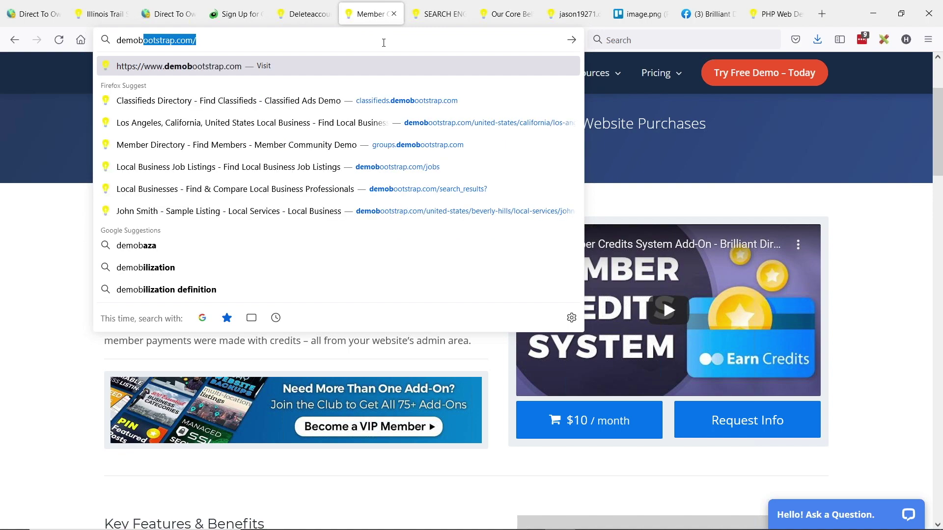
key("Return")
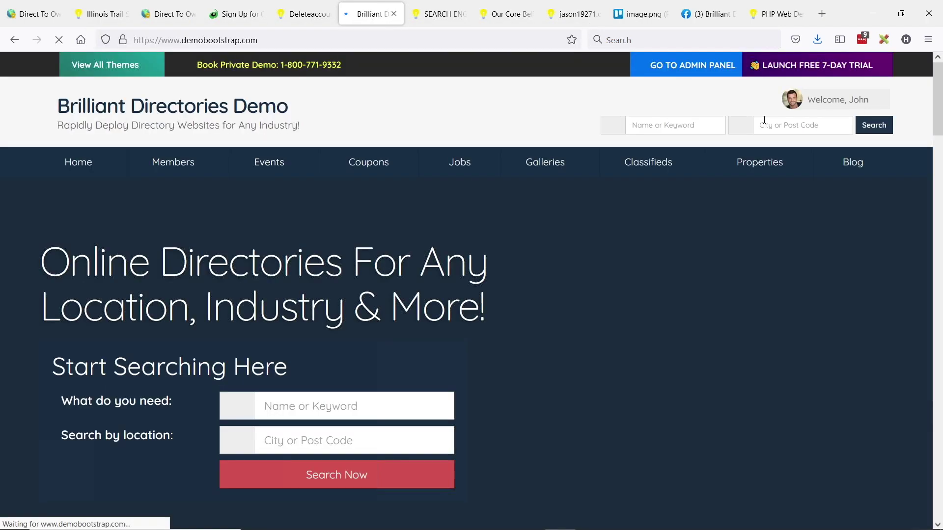
scroll(529, 252, "down", 10)
scroll(529, 252, "down", 20)
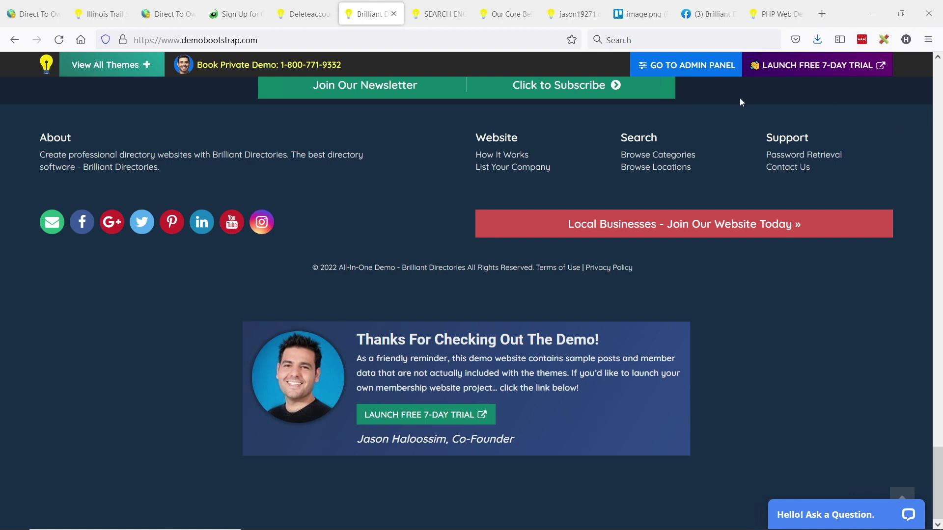
Load barandclub.com in place of the search marketing page that is open in the browser.
left_click(435, 17)
left_click(391, 41)
type("bar")
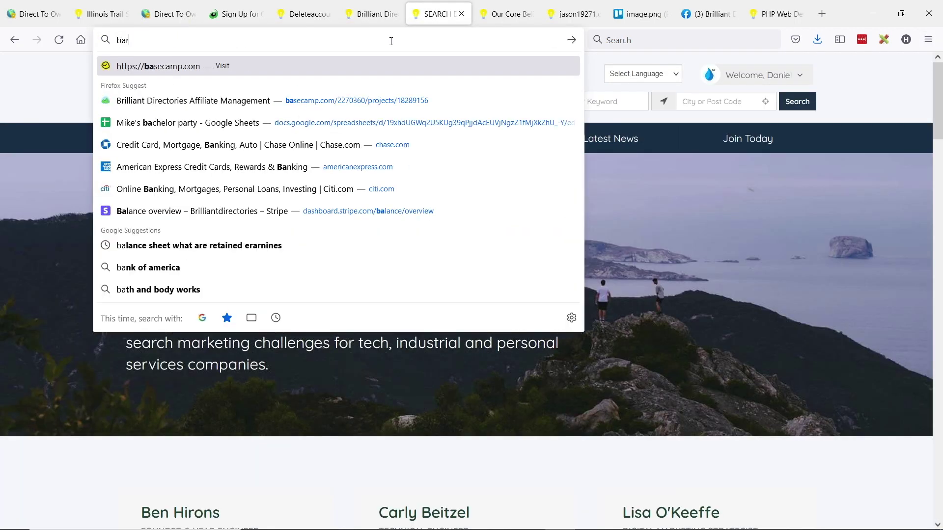
type("andclub.com")
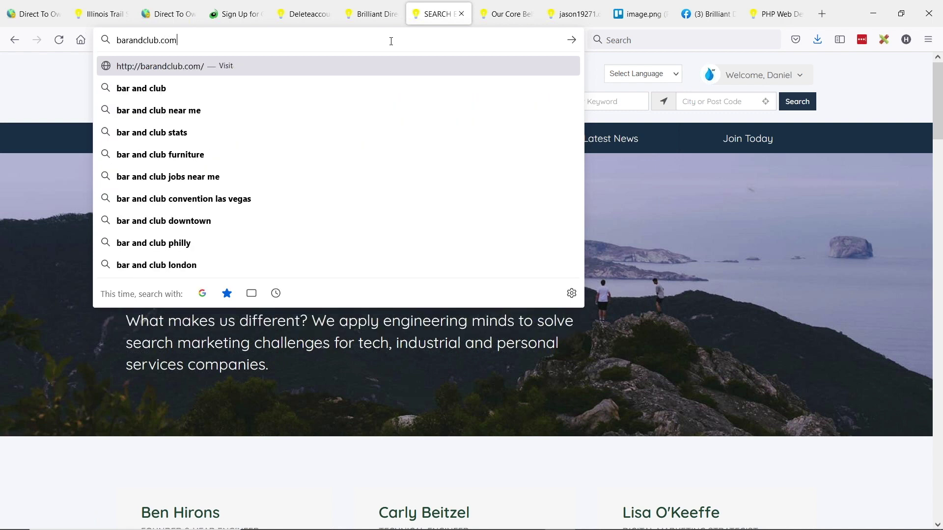
key("Return")
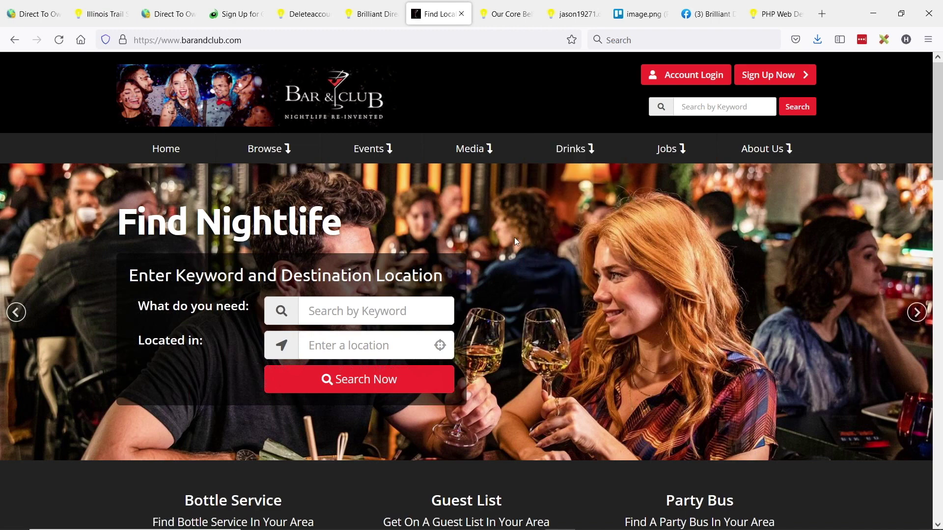
Examine the Bar and Club homepage down to its footer, highlighting the client count below the About text.
scroll(548, 223, "down", 7)
scroll(567, 223, "down", 18)
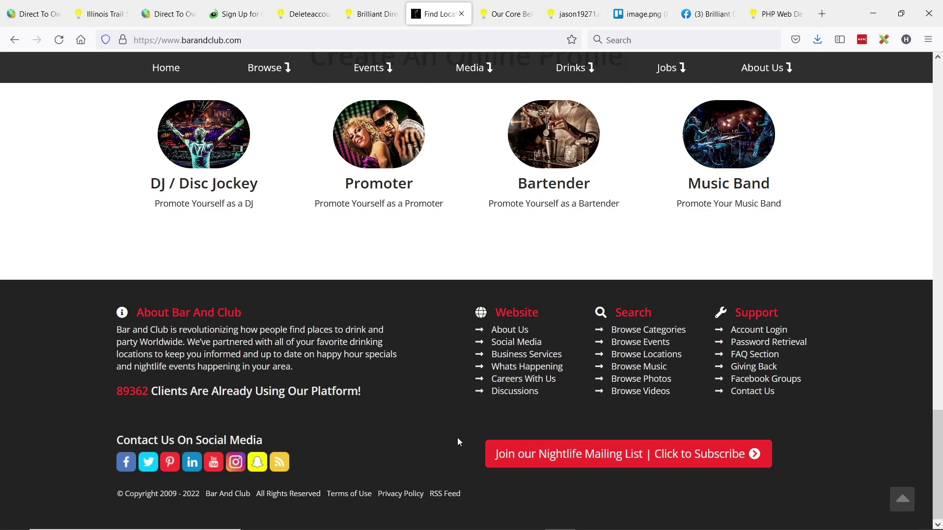
scroll(432, 369, "up", 3)
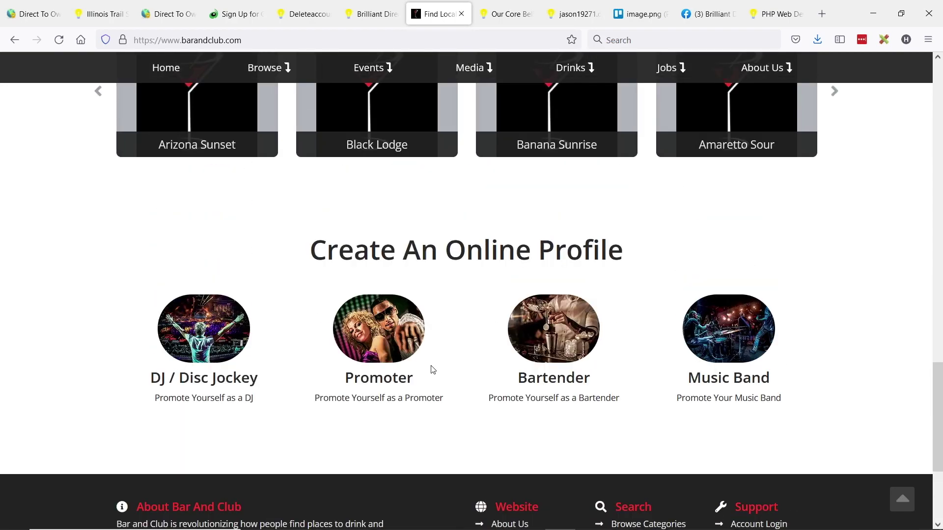
scroll(433, 370, "down", 1)
scroll(433, 369, "down", 2)
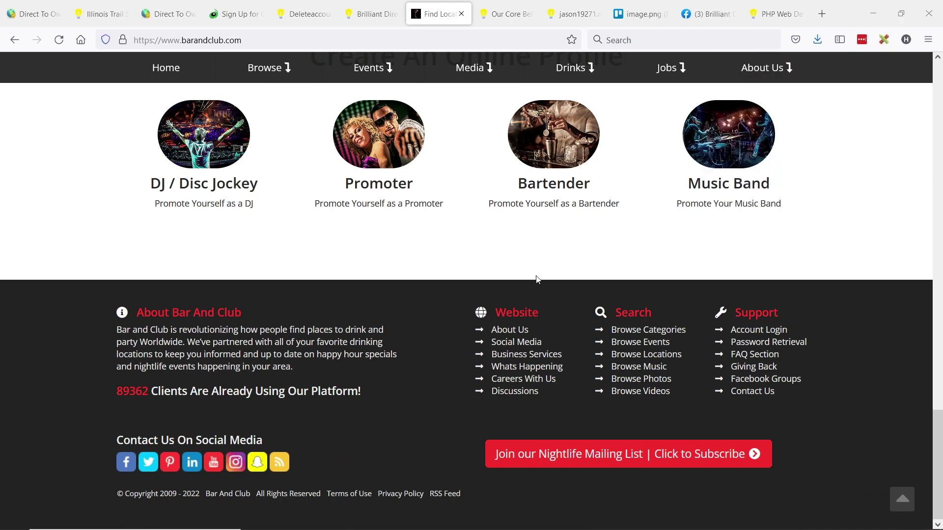
left_click_drag(123, 394, 312, 393)
left_click(133, 395)
double_click(134, 396)
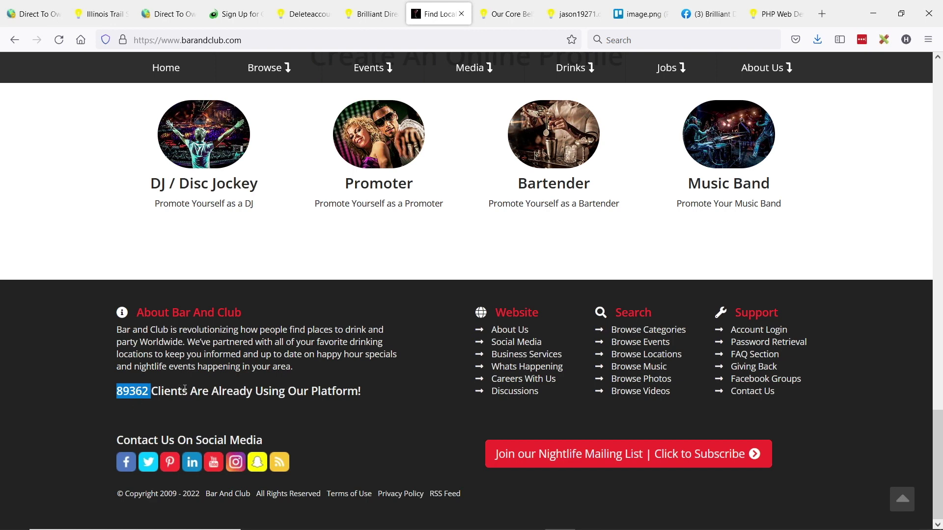
left_click(366, 392)
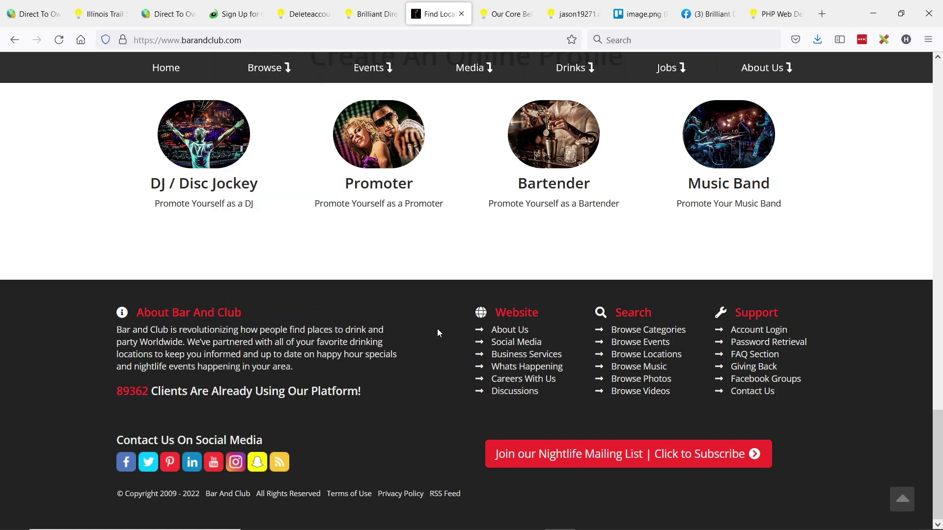
double_click(136, 392)
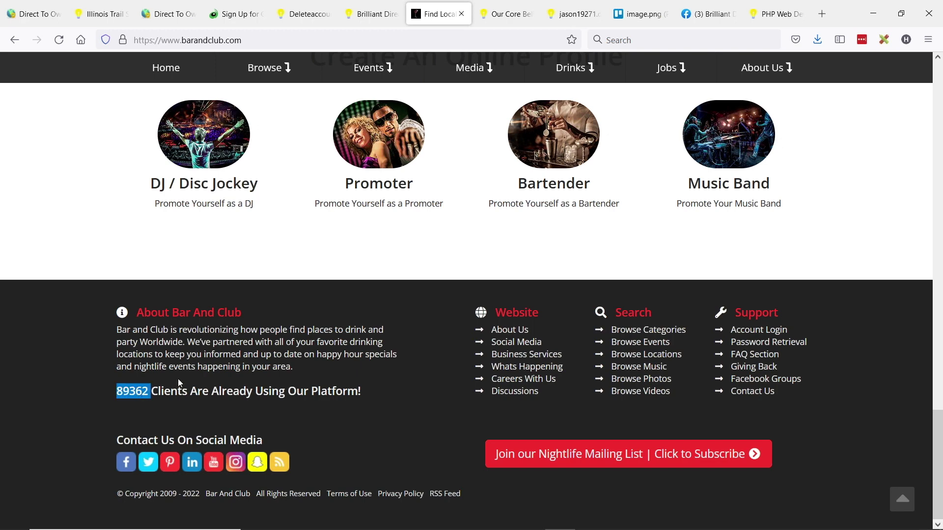
In Notepad, add the note "Total member count as text label" followed by a new "---" line, and return to the browser.
key("alt+Tab")
key("alt+Tab")
type("Total member count as text lab")
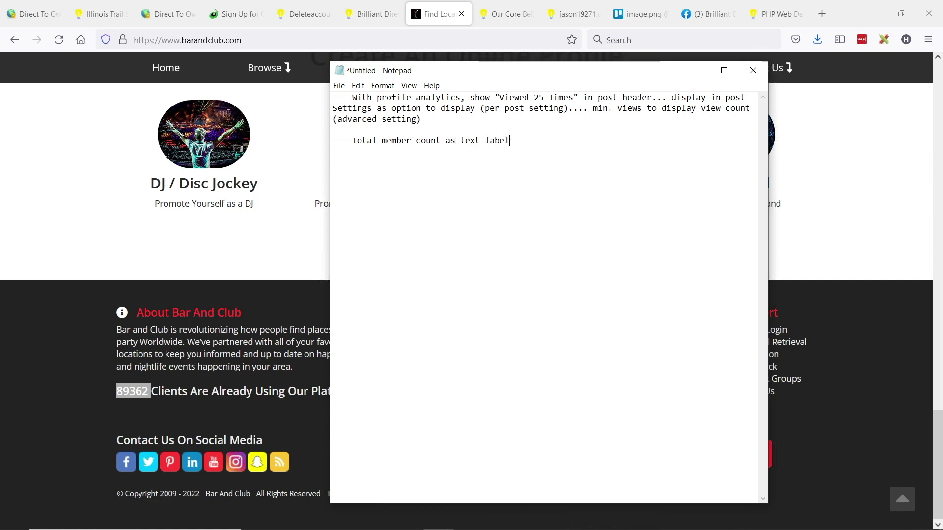
type("el")
key("Return")
key("Return")
type("---")
left_click(112, 363)
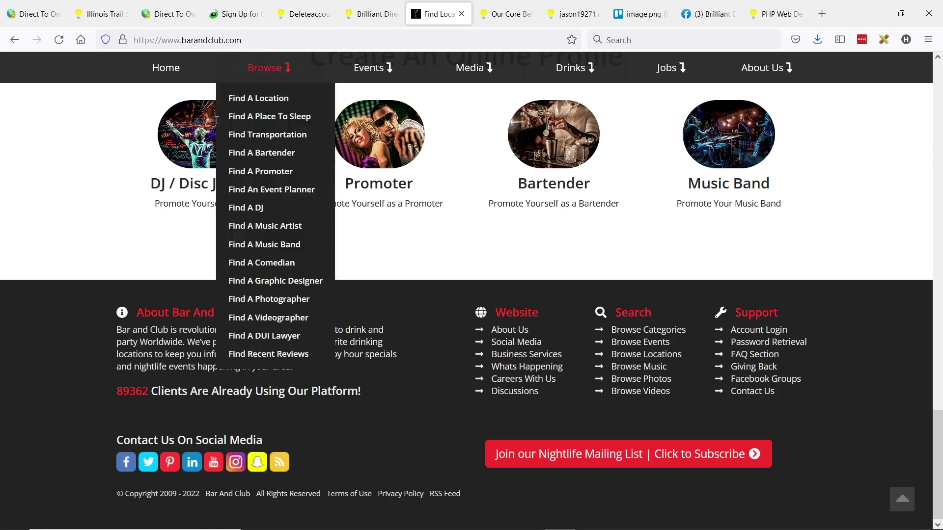
left_click(263, 35)
left_click(263, 34)
type("/barandcl")
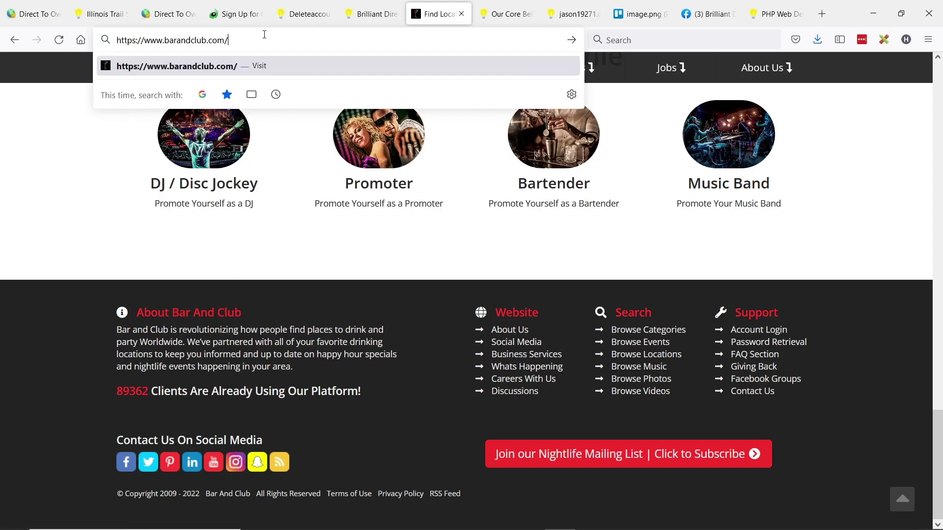
type("ub")
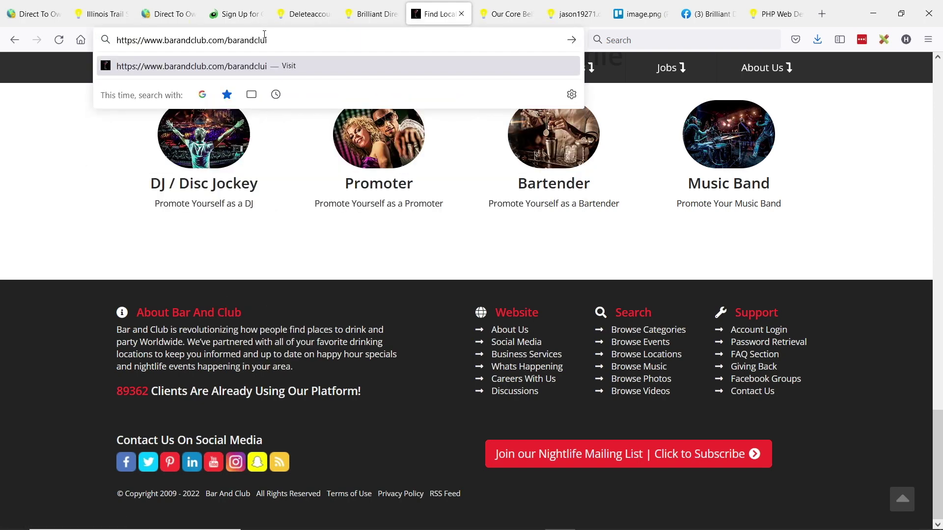
key("Return")
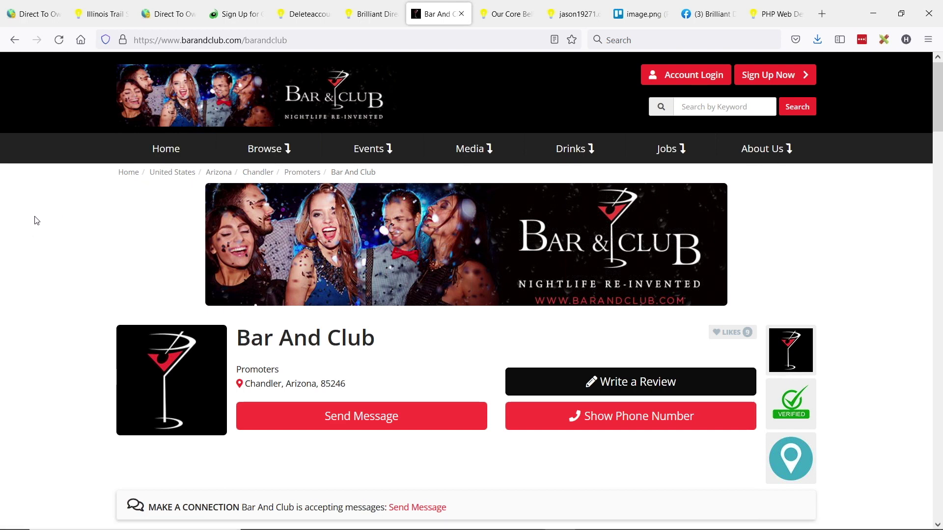
scroll(23, 219, "down", 3)
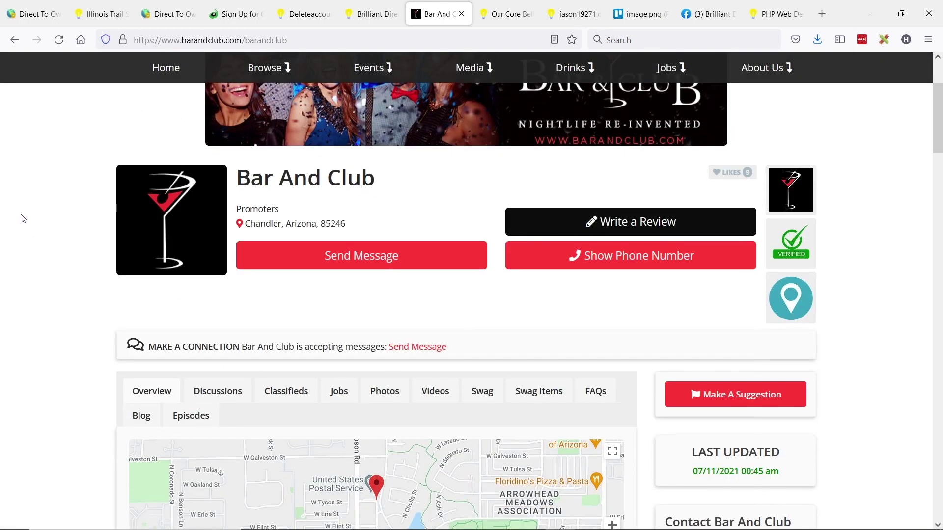
scroll(23, 219, "up", 3)
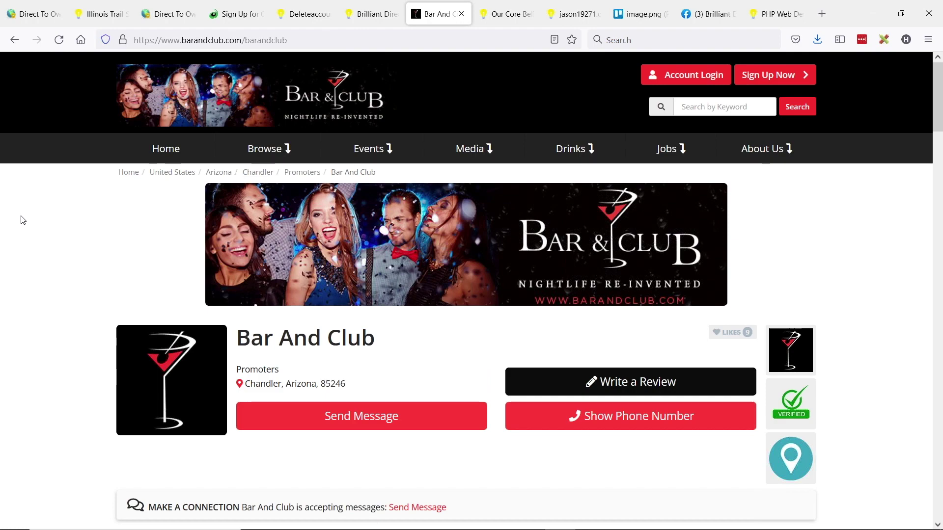
scroll(23, 220, "down", 4)
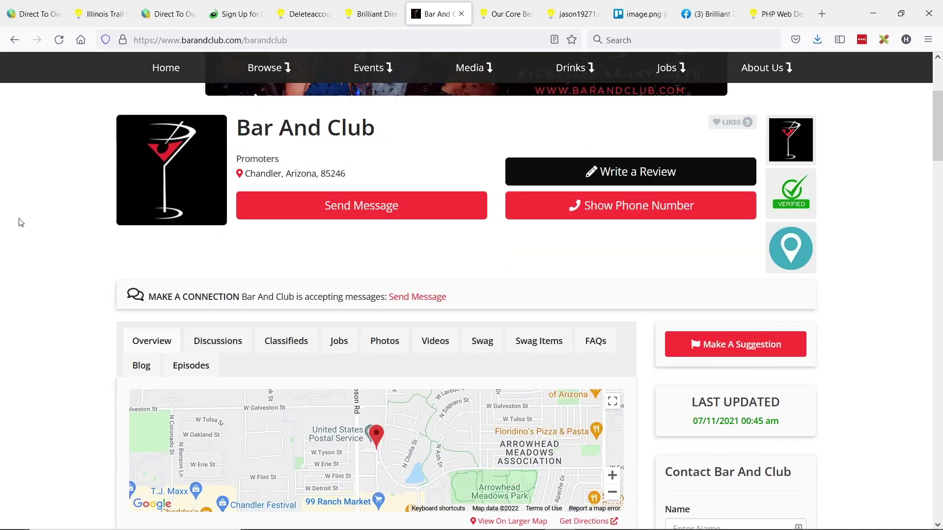
scroll(21, 222, "down", 4)
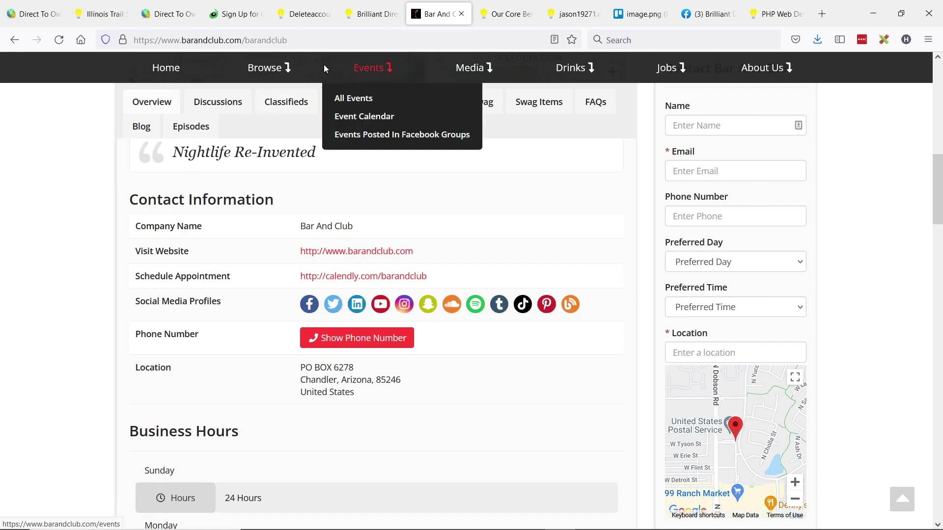
left_click(306, 47)
key("ctrl+c")
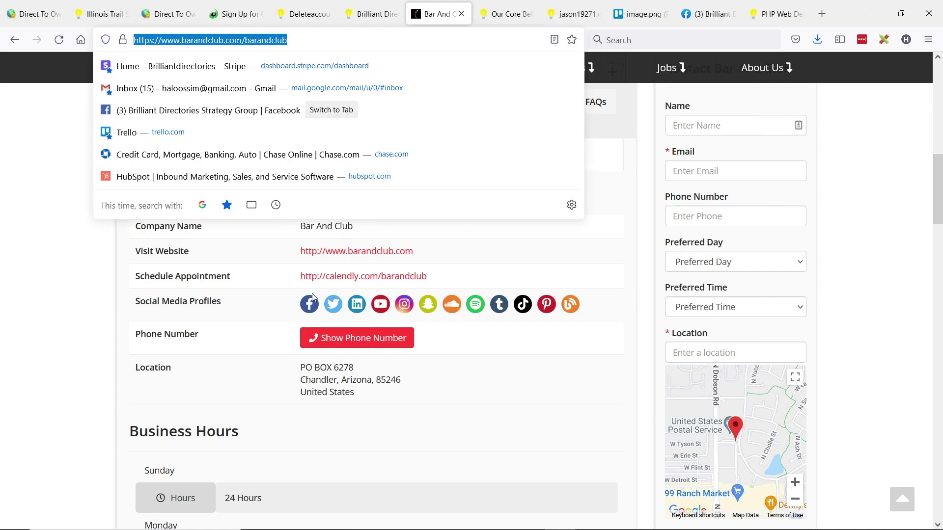
key("alt+Tab")
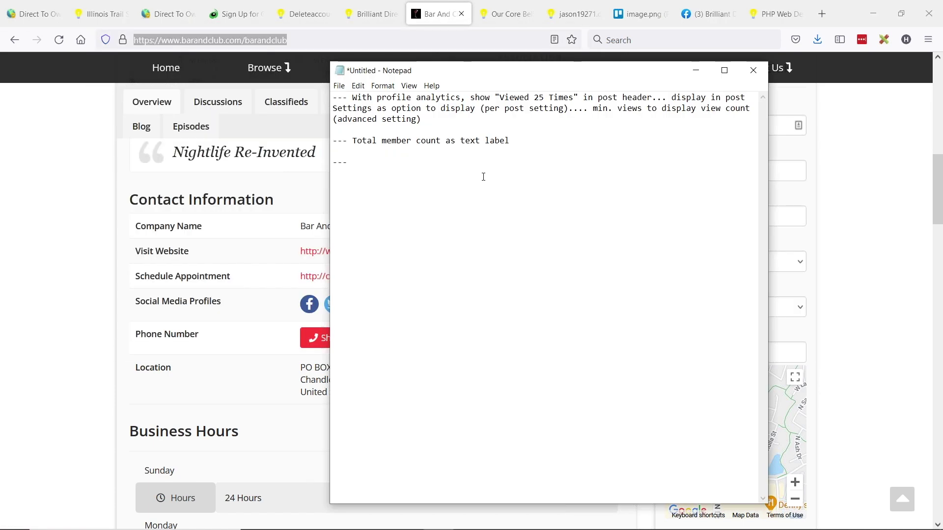
type("Newer and more social icon")
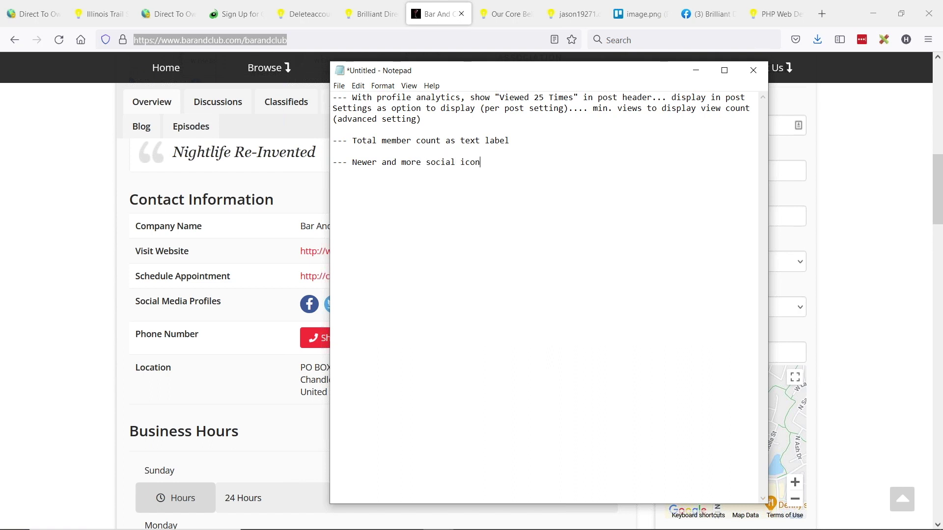
type("s:")
key("ctrl+v")
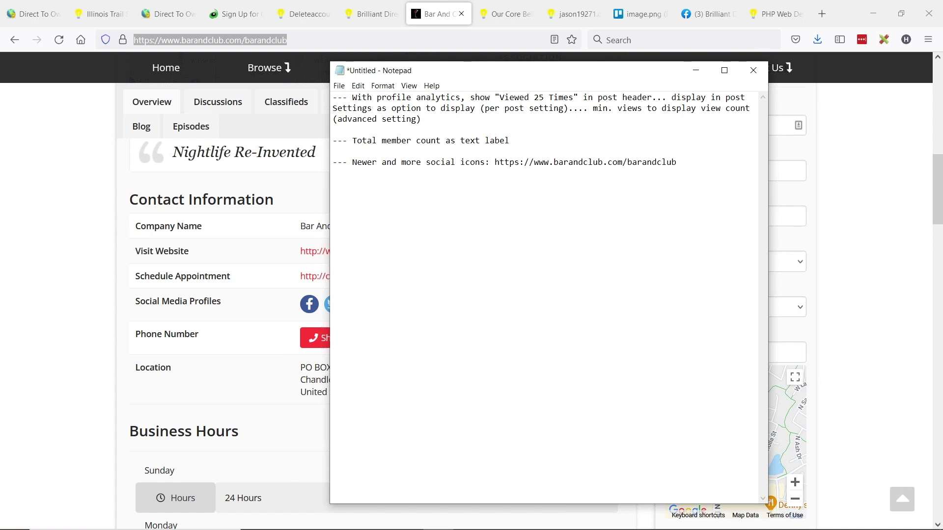
left_click(75, 244)
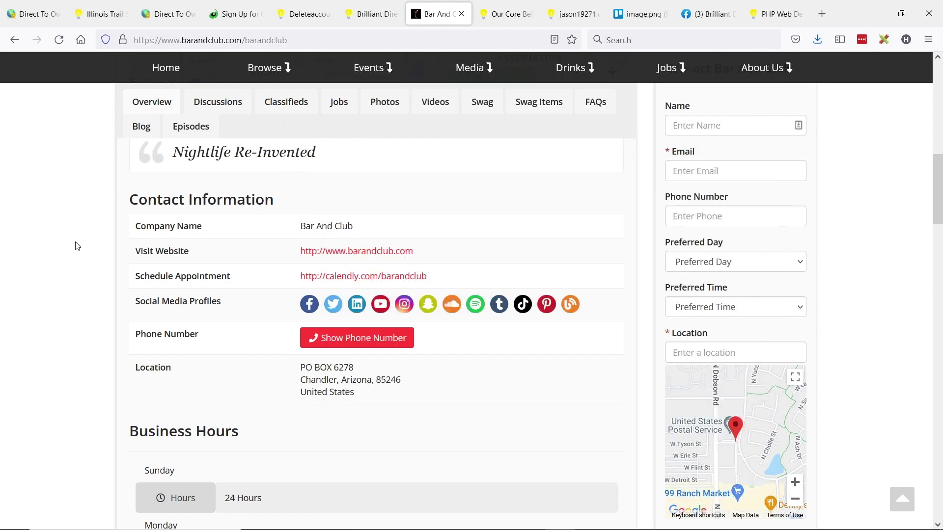
Examine the Business Hours and Happy Hour Times & Specials sections of the Bar And Club profile.
scroll(408, 270, "down", 2)
scroll(430, 268, "down", 4)
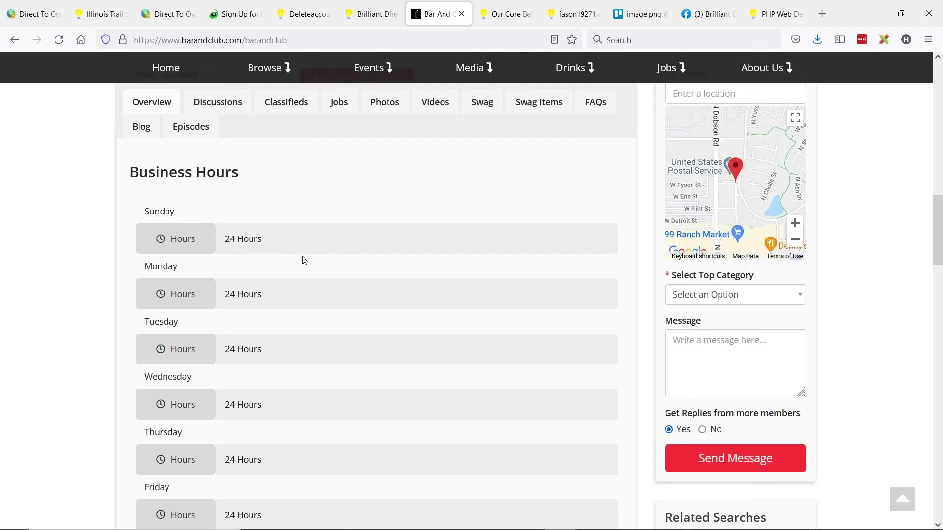
scroll(399, 293, "down", 1)
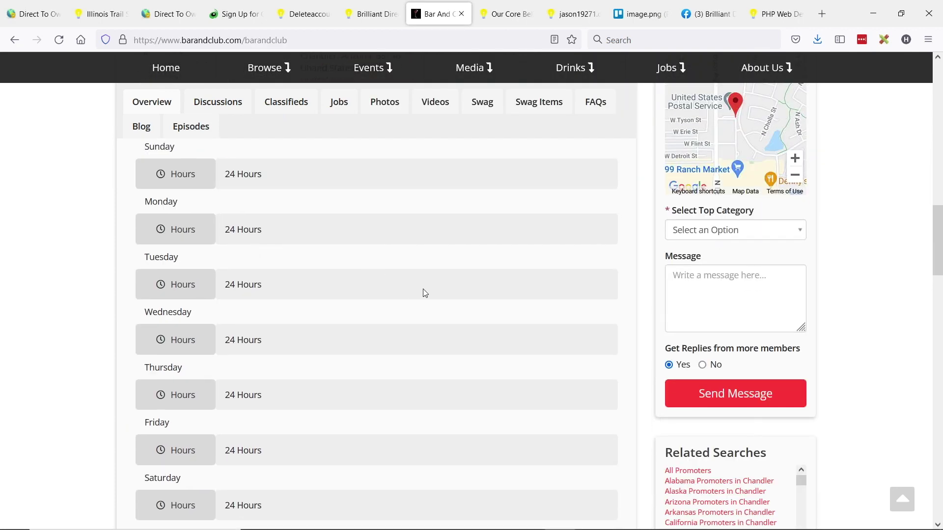
scroll(425, 291, "down", 1)
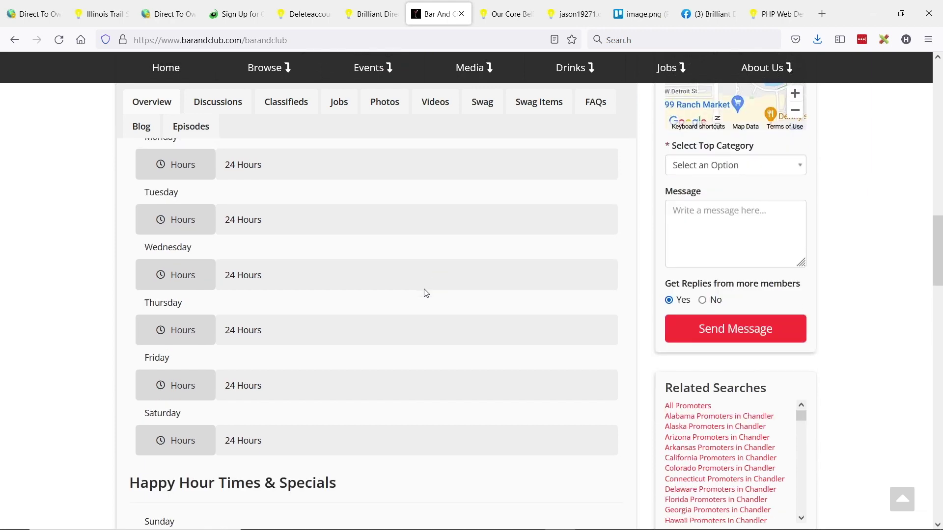
scroll(426, 294, "up", 2)
scroll(426, 294, "down", 1)
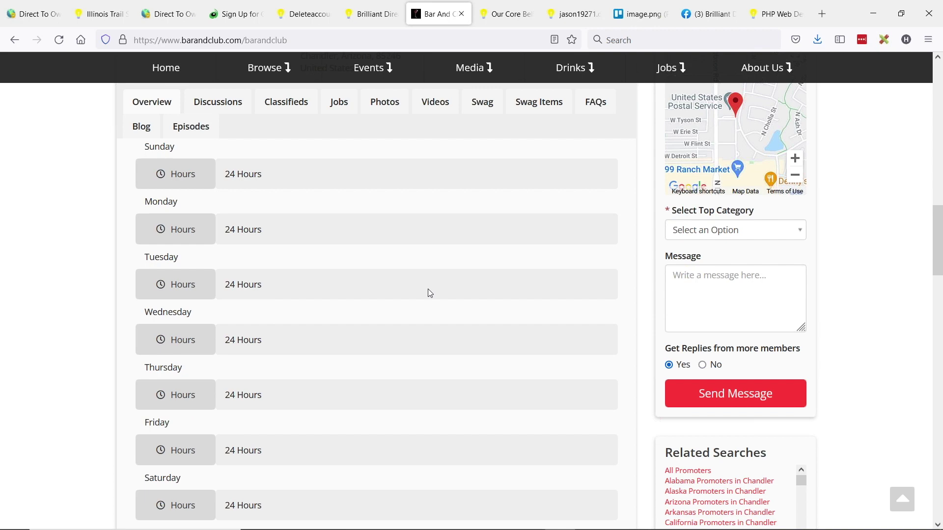
scroll(430, 293, "down", 2)
scroll(431, 293, "down", 3)
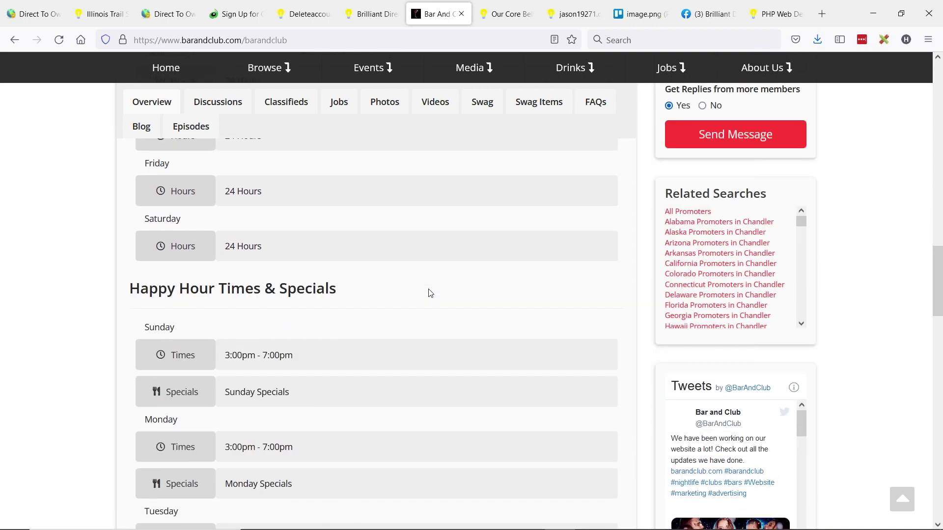
scroll(429, 293, "down", 2)
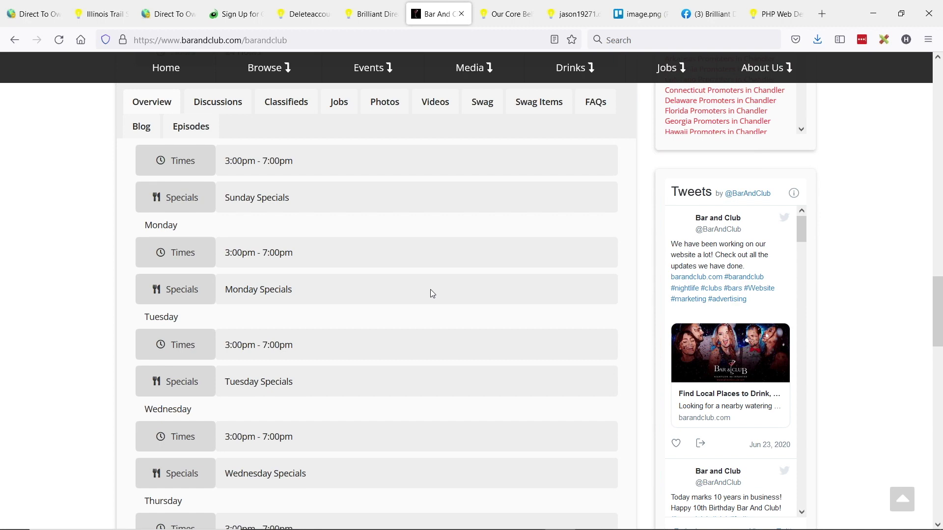
scroll(431, 294, "down", 3)
scroll(434, 298, "down", 3)
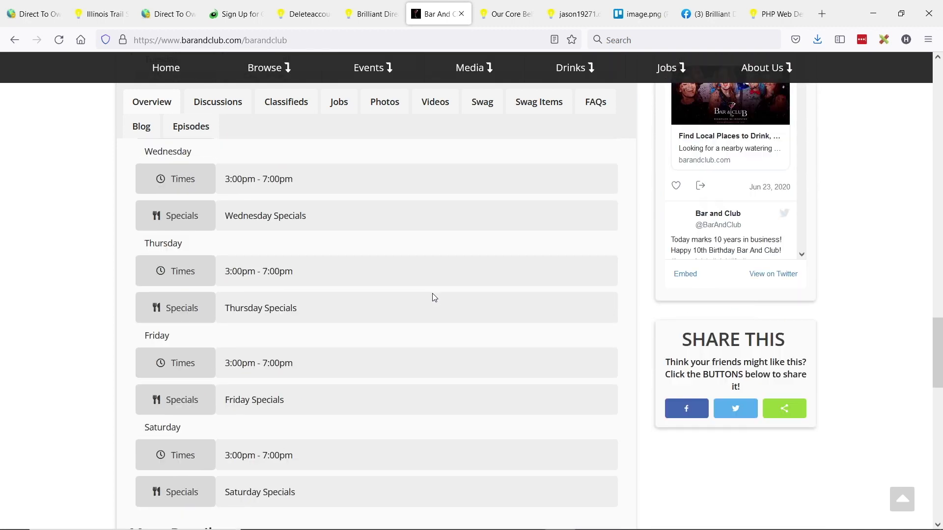
scroll(434, 297, "up", 2)
scroll(434, 298, "up", 1)
scroll(432, 304, "up", 1)
scroll(432, 302, "down", 2)
Review the profile's More Details, Payment Info, Amenities / Extras and About sections, and return to the start of the profile.
scroll(432, 303, "down", 3)
scroll(434, 301, "down", 2)
scroll(437, 303, "down", 3)
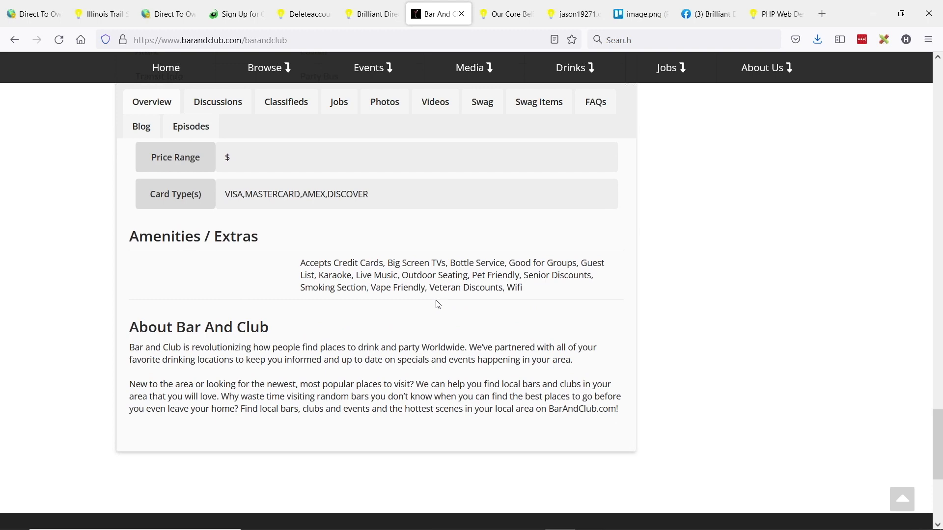
scroll(437, 305, "down", 1)
scroll(438, 305, "up", 4)
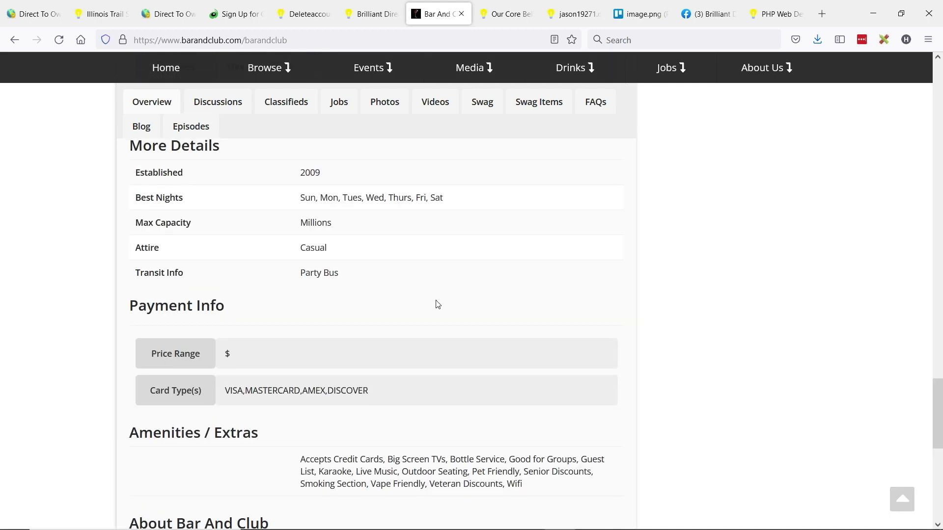
scroll(438, 305, "up", 9)
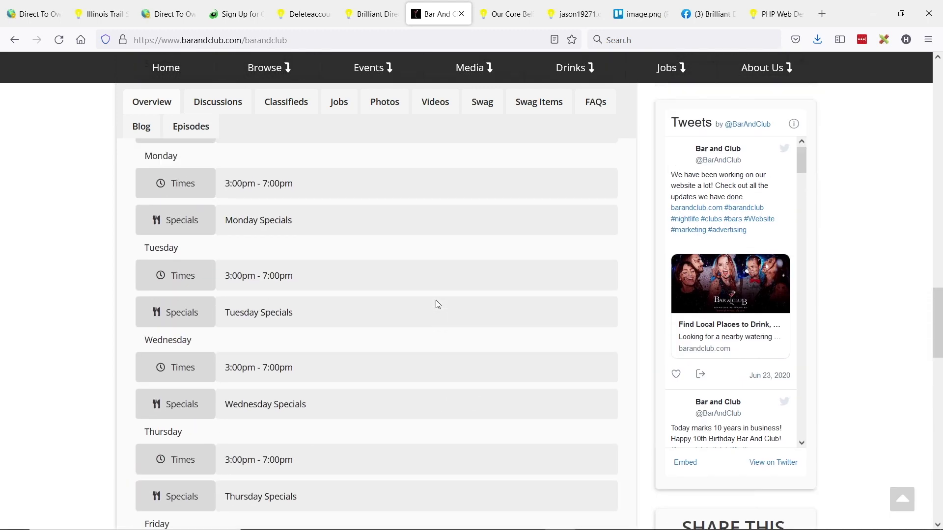
scroll(438, 304, "up", 8)
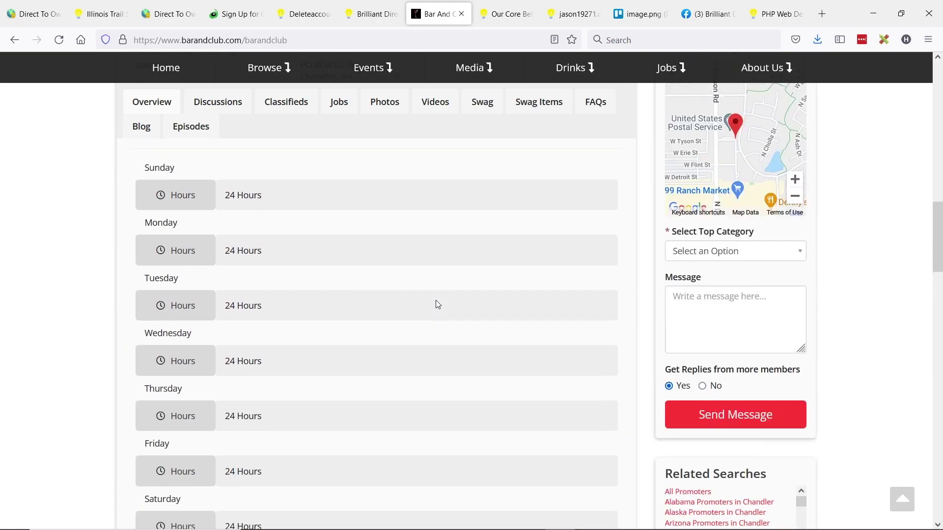
scroll(438, 305, "up", 8)
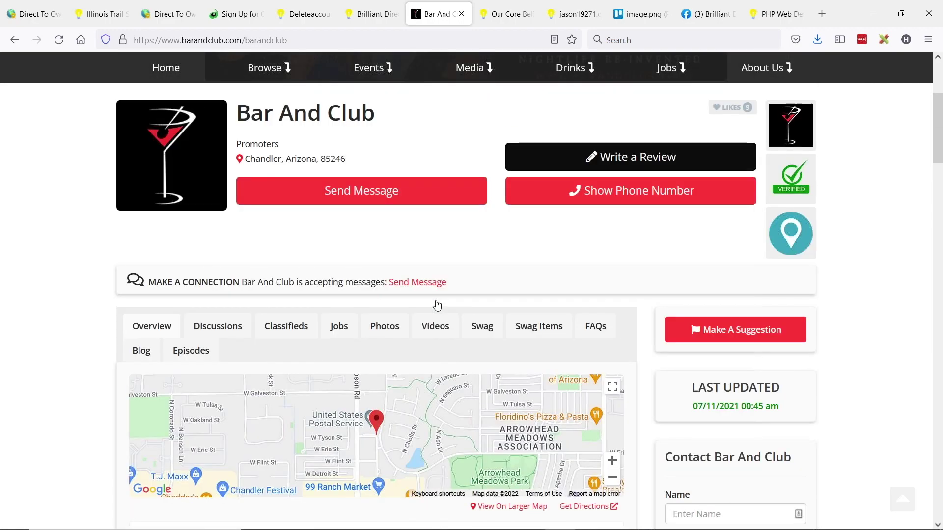
scroll(437, 306, "up", 3)
Search Google for "godaddy 800 number" in place of the open Our Core Belief page and skim the results.
left_click(506, 13)
left_click(459, 35)
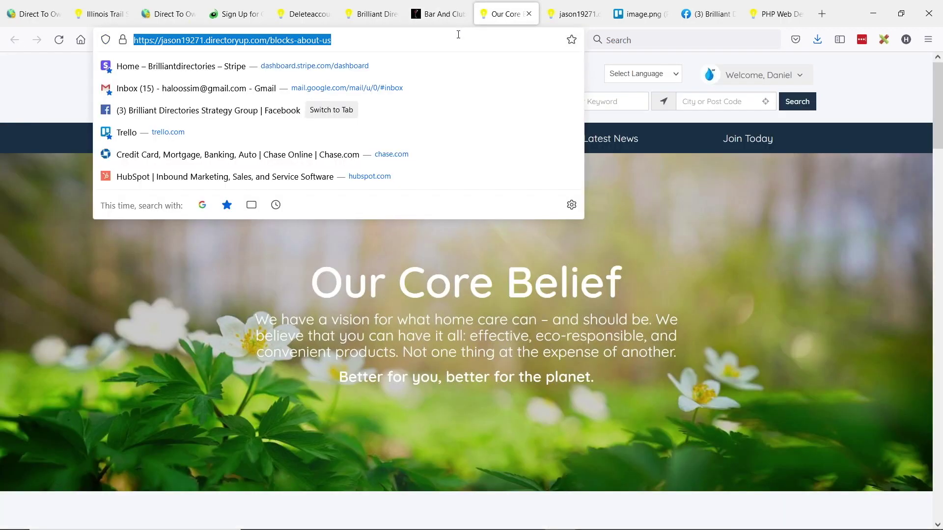
type("godaddy 80")
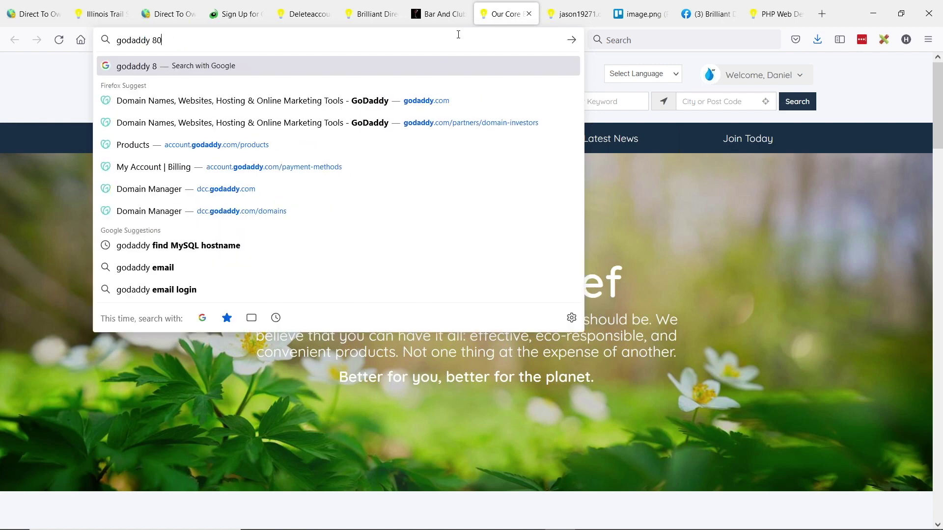
type("0 number")
key("Return")
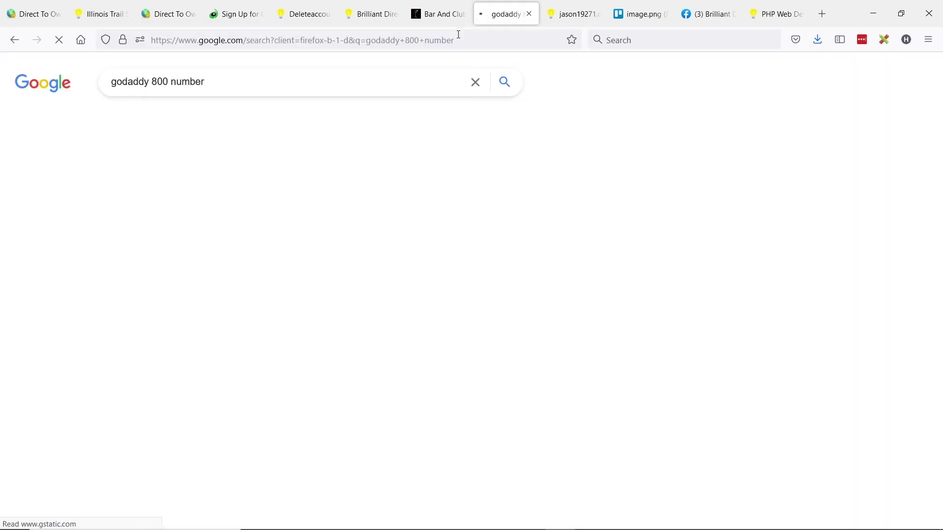
scroll(86, 309, "down", 3)
scroll(86, 309, "up", 3)
Refine the Google search to "godaddy buy 800 number" and look through the results for GoDaddy's toll-free number pages.
left_click(154, 80)
type("buy")
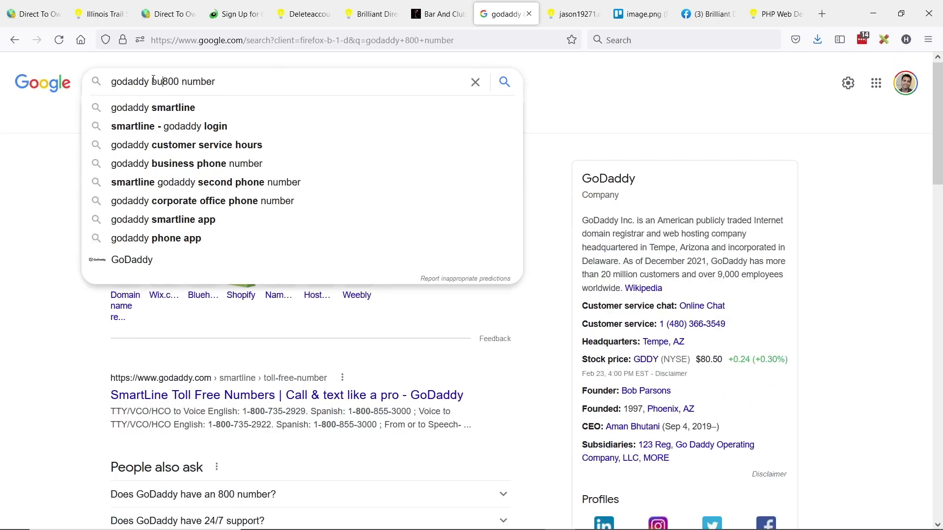
key("Return")
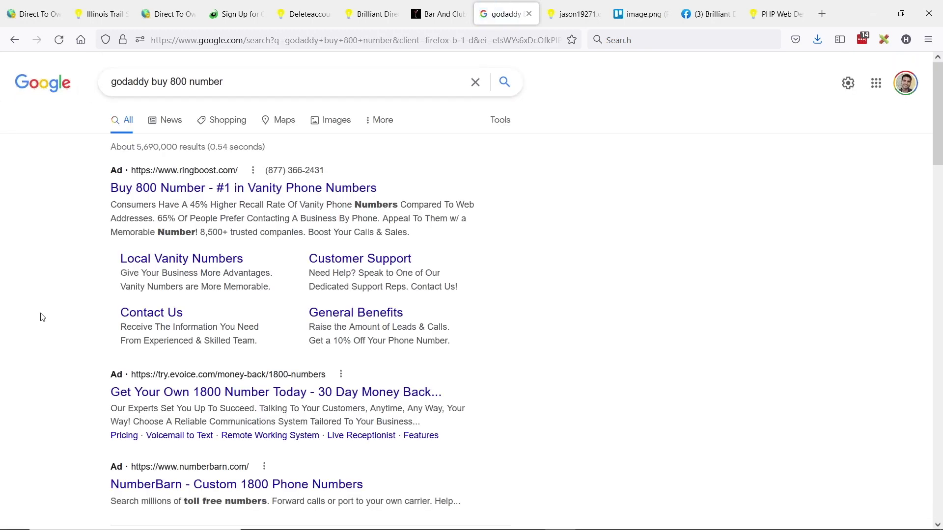
scroll(41, 317, "down", 2)
scroll(42, 317, "down", 4)
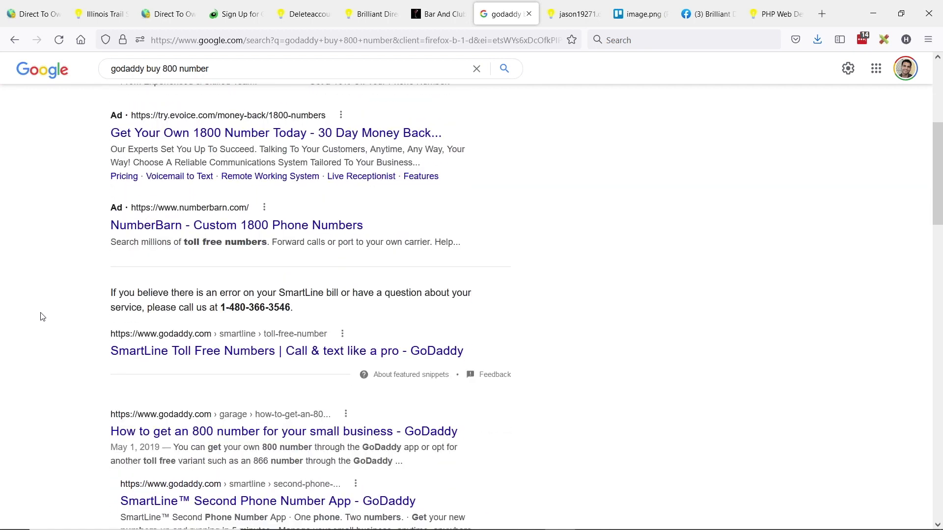
scroll(42, 317, "down", 1)
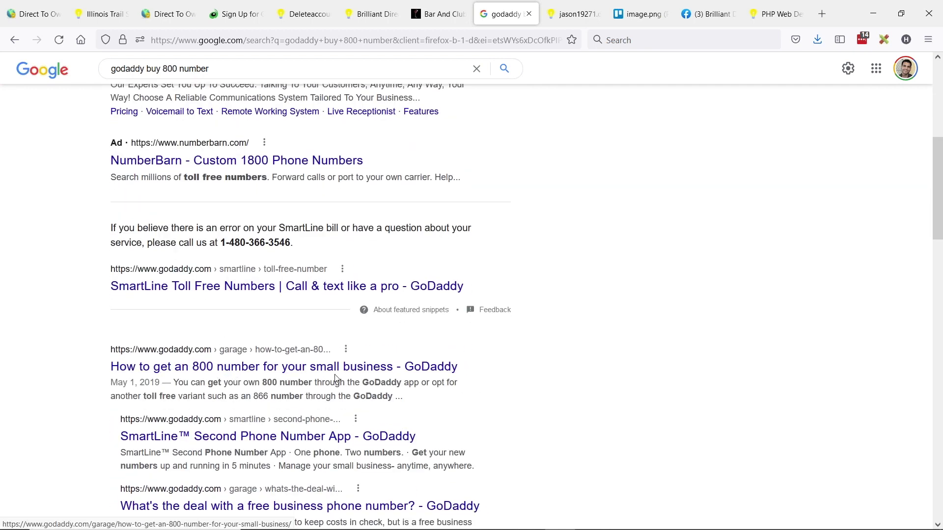
scroll(193, 437, "down", 1)
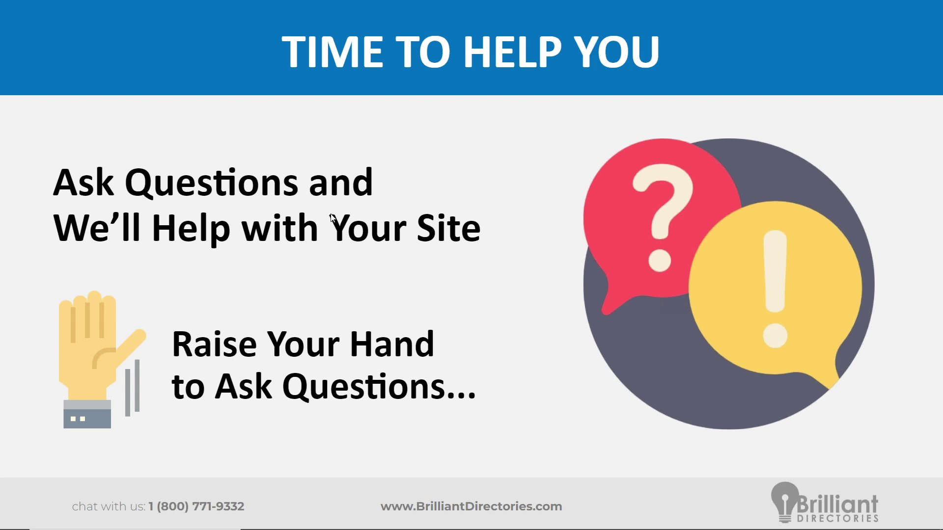
Check the notes in Notepad, return to the Webinar Wednesday Lite slideshow in Chrome, and go to the "KPIs for Established Websites to Share" slide.
key("alt+Tab")
key("alt+Tab")
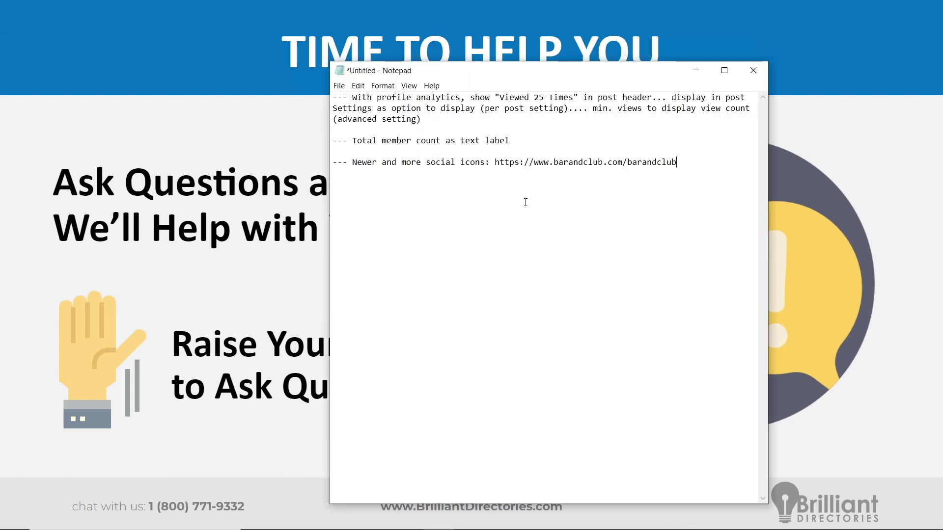
key("alt+Tab")
key("alt+Tab")
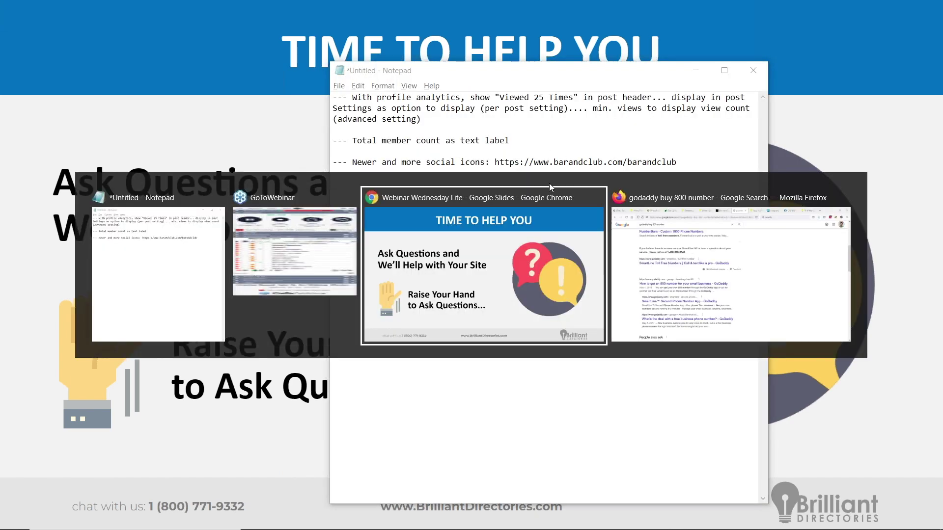
key("Right")
key("Right")
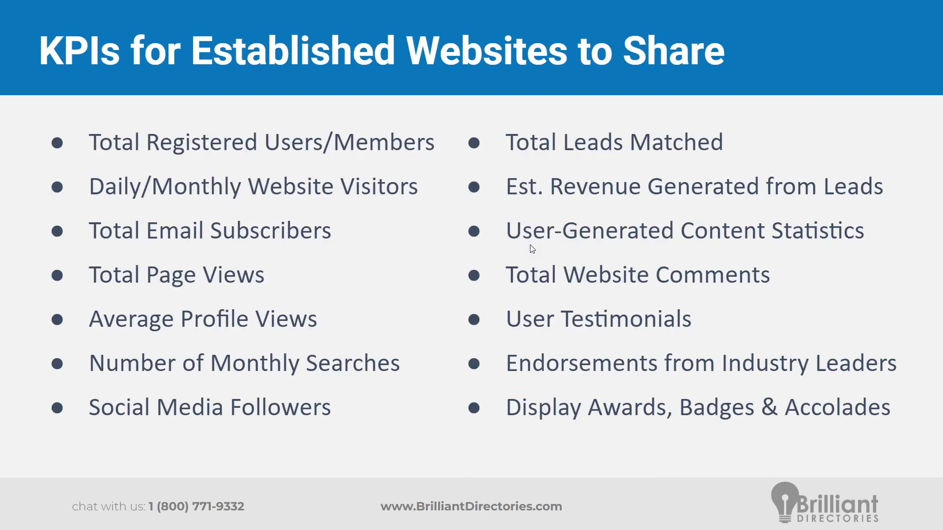
Page through the webinar slides and go back to the "Why Is Credibility Important?" slide.
key("Right")
key("Right")
key("Right")
key("Right")
key("Right")
key("Right")
key("Right")
key("Left")
key("Left")
key("Left")
key("Left")
key("Left")
key("Left")
key("Left")
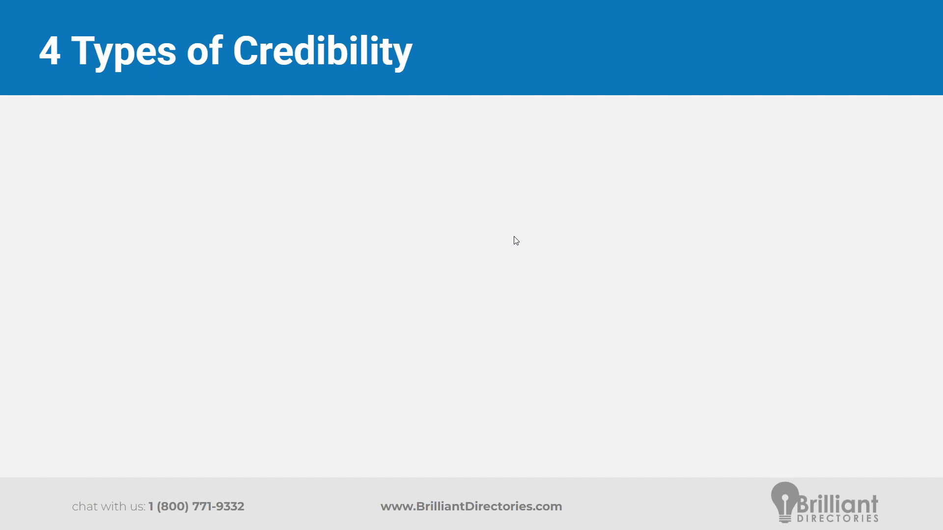
key("Left")
key("Left")
key("Left")
key("Left")
key("Left")
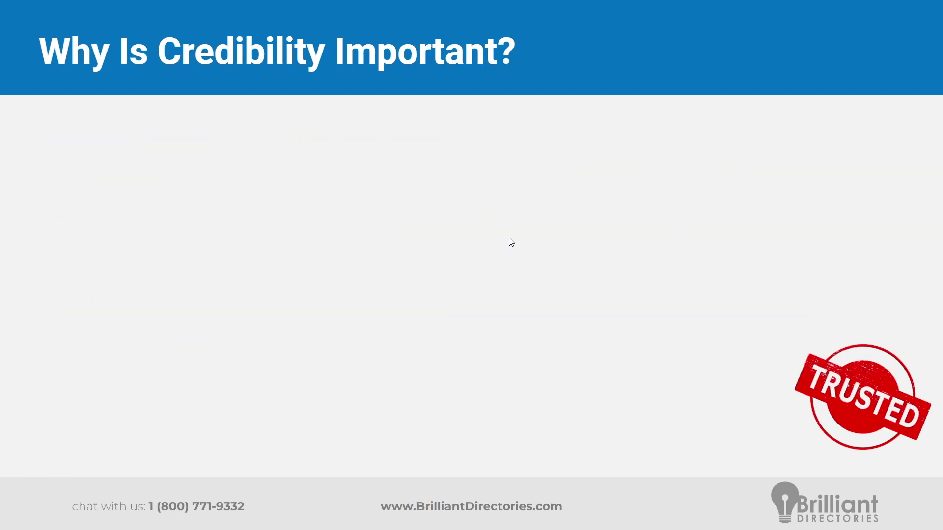